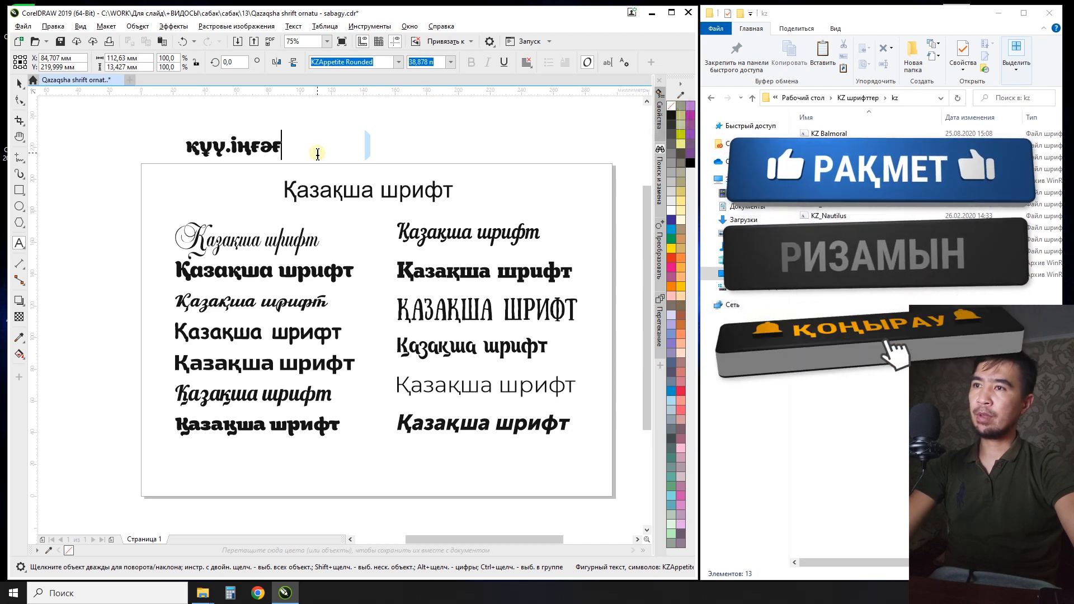
Step: Finish editing the sample text above the page and move it beyond the page's upper-right area
{"action": "key", "text": "ctrl+space"}
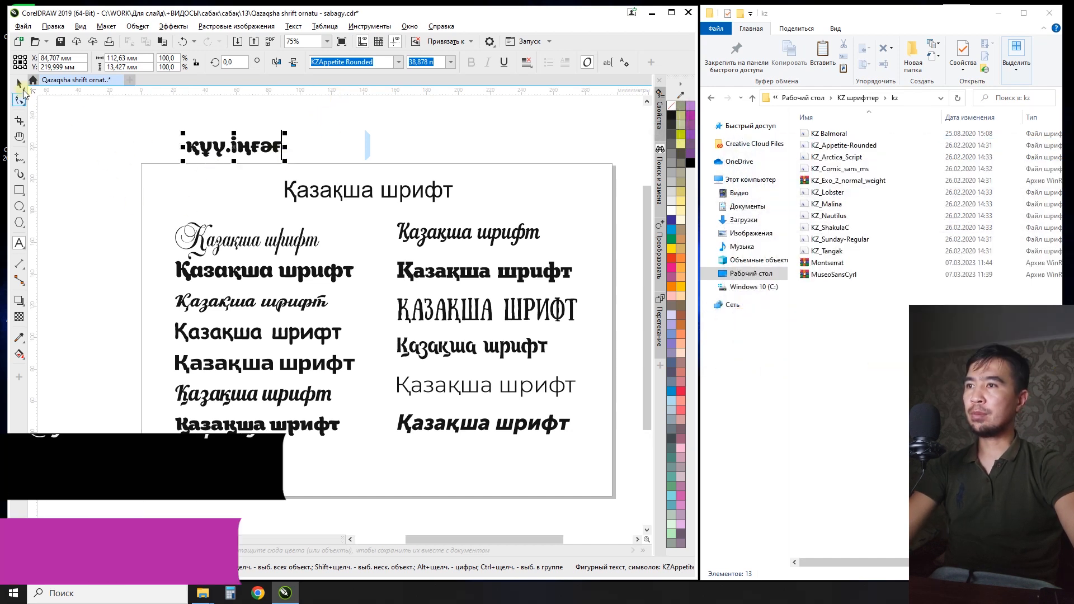
{"action": "left_click_drag", "start_coordinate": [275, 144], "coordinate": [576, 147]}
{"action": "left_click", "coordinate": [398, 62]}
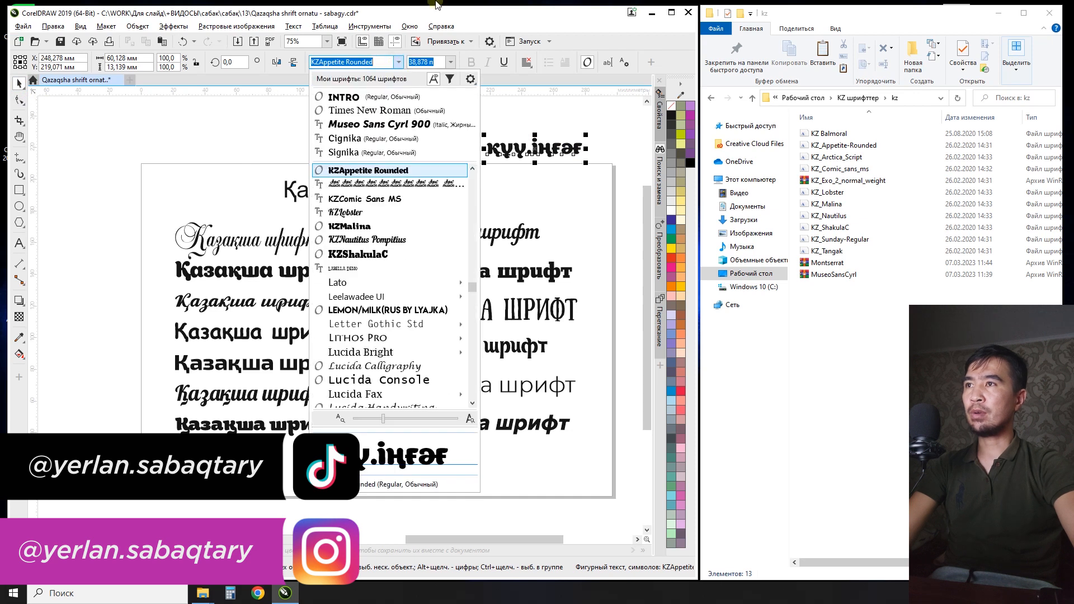
{"action": "key", "text": "Escape"}
Step: Copy all properties of the KZNautilus Pompilius line, and after that of the KZShakulaC line, onto the sample text above the page
{"action": "left_click", "coordinate": [448, 246]}
{"action": "left_click_drag", "start_coordinate": [448, 246], "coordinate": [507, 149]}
{"action": "left_click", "coordinate": [565, 238]}
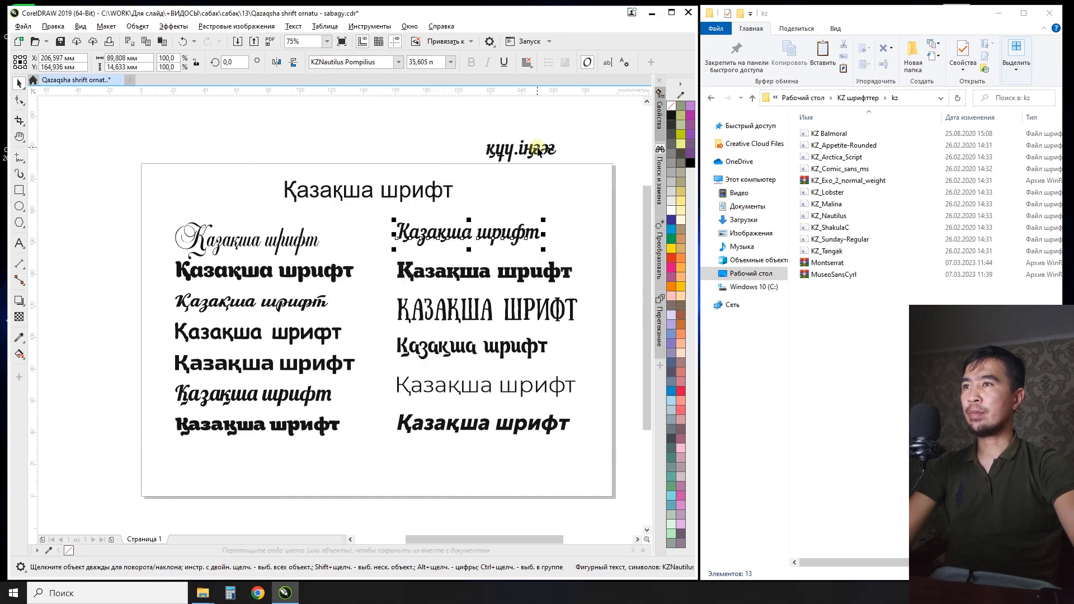
{"action": "left_click", "coordinate": [492, 271]}
{"action": "left_click_drag", "start_coordinate": [492, 271], "coordinate": [526, 156]}
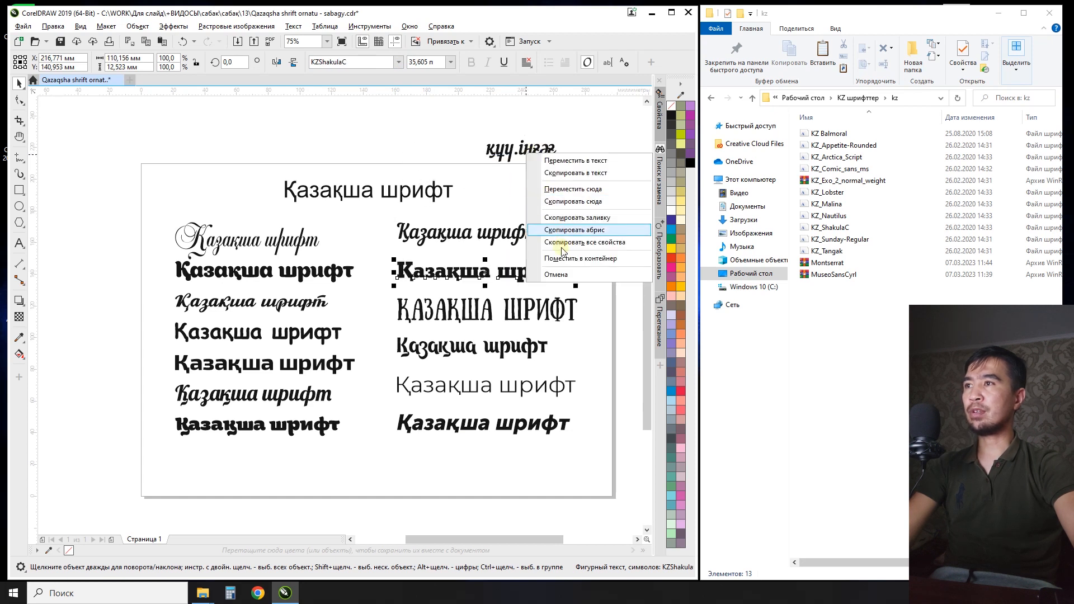
{"action": "left_click", "coordinate": [567, 242]}
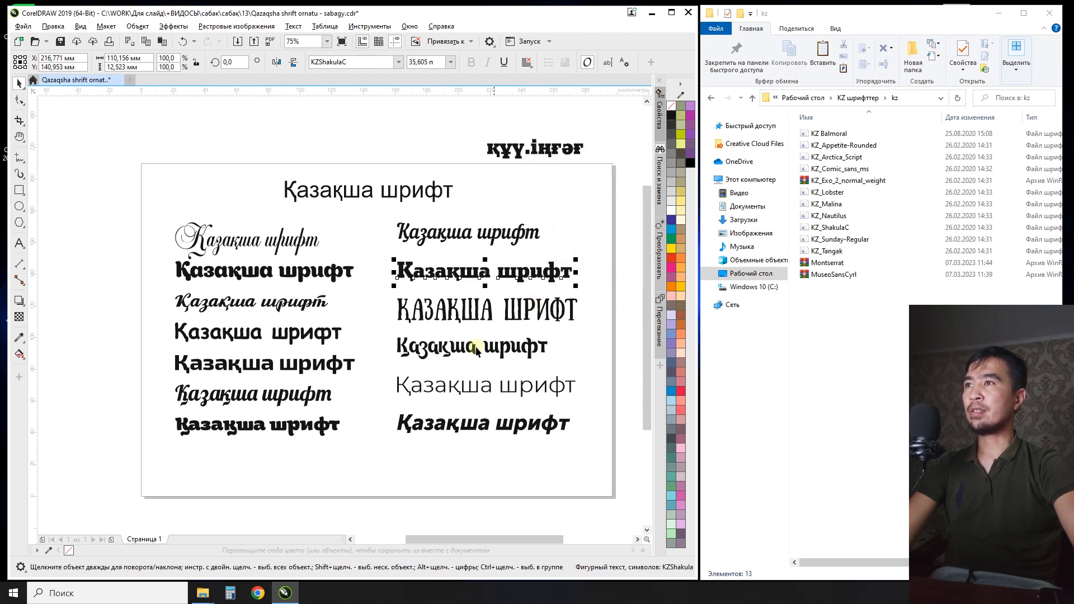
Step: Copy all properties of the KZArctika script line onto the sample text above the page, and delete that sample text
{"action": "left_click", "coordinate": [278, 427]}
{"action": "left_click", "coordinate": [302, 303]}
{"action": "left_click_drag", "start_coordinate": [302, 303], "coordinate": [559, 162]}
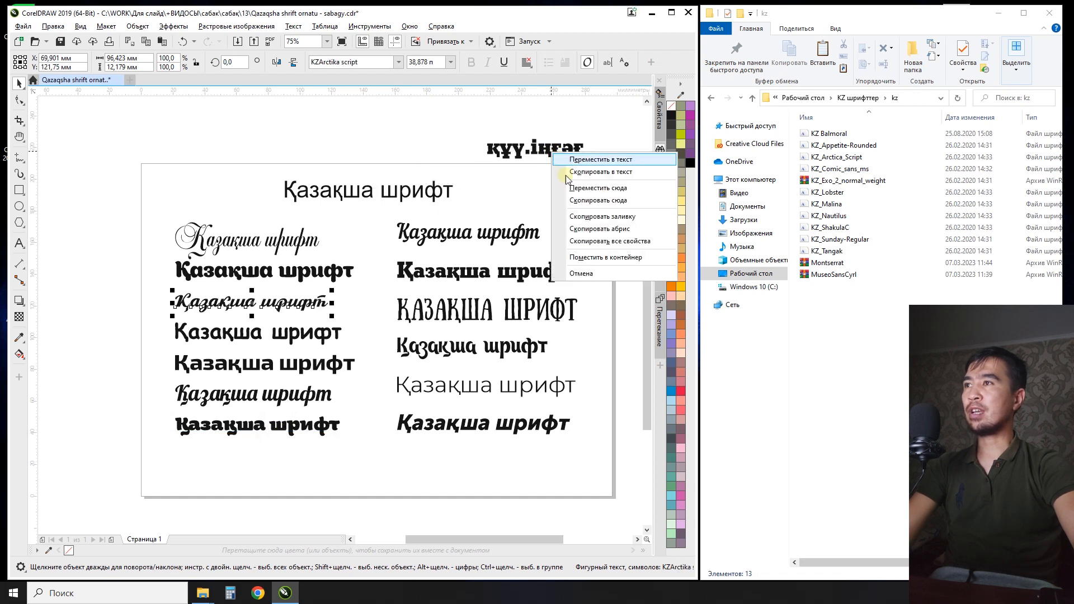
{"action": "left_click", "coordinate": [587, 241]}
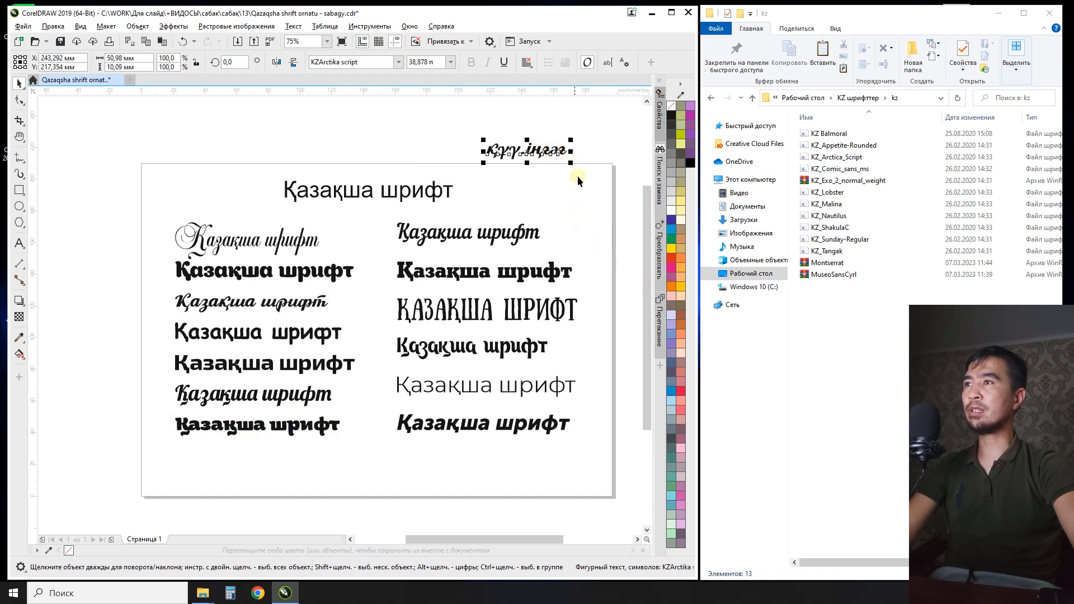
{"action": "left_click", "coordinate": [464, 130]}
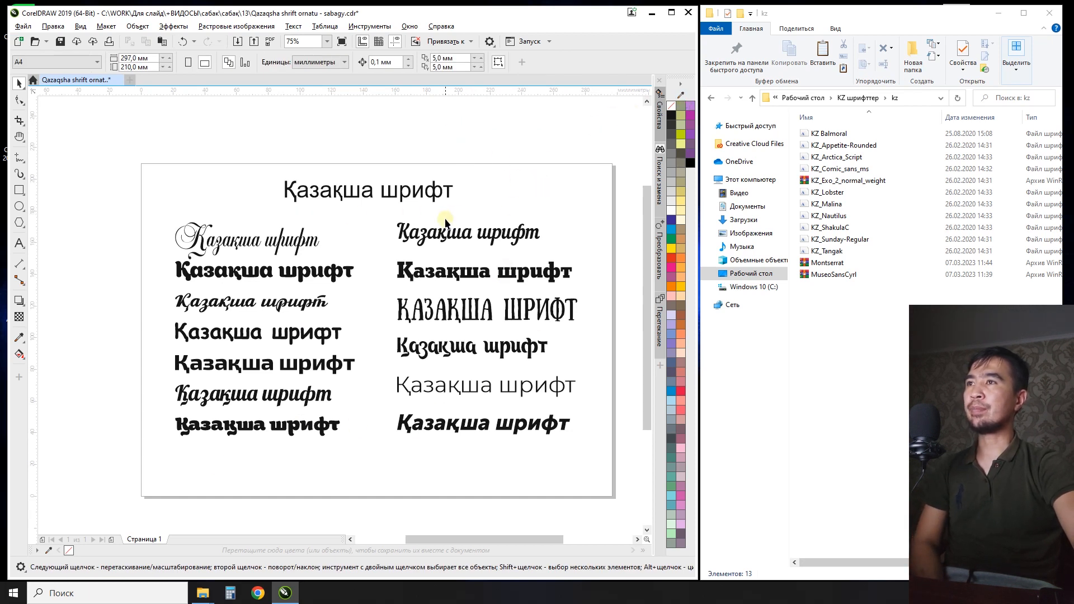
Step: Switch to File Explorer and install the KZ Balmoral font from the kz folder
{"action": "left_click_drag", "start_coordinate": [904, 342], "coordinate": [822, 135]}
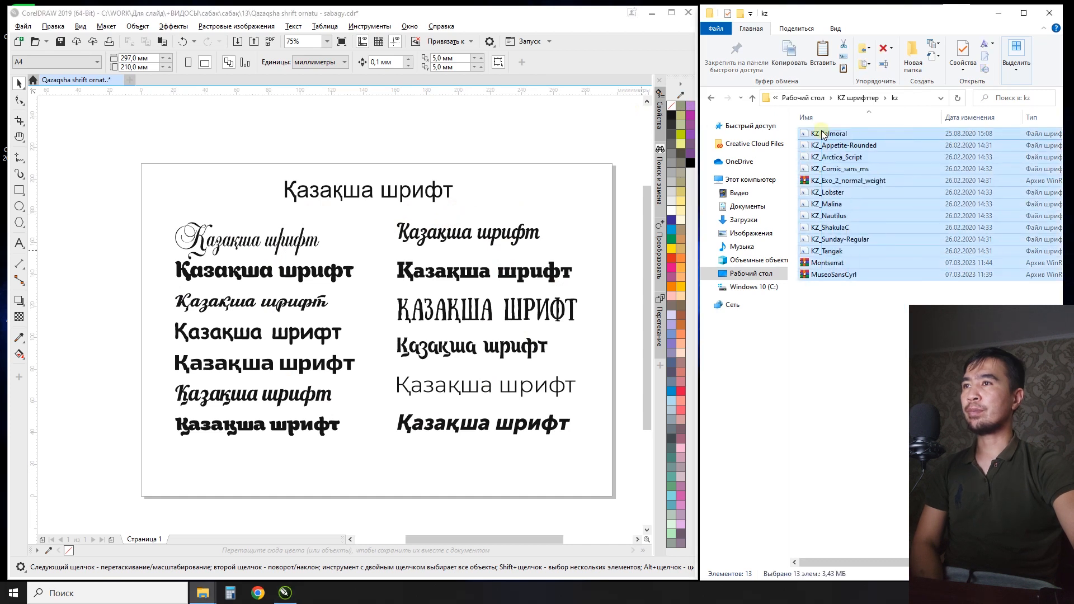
{"action": "left_click", "coordinate": [822, 133]}
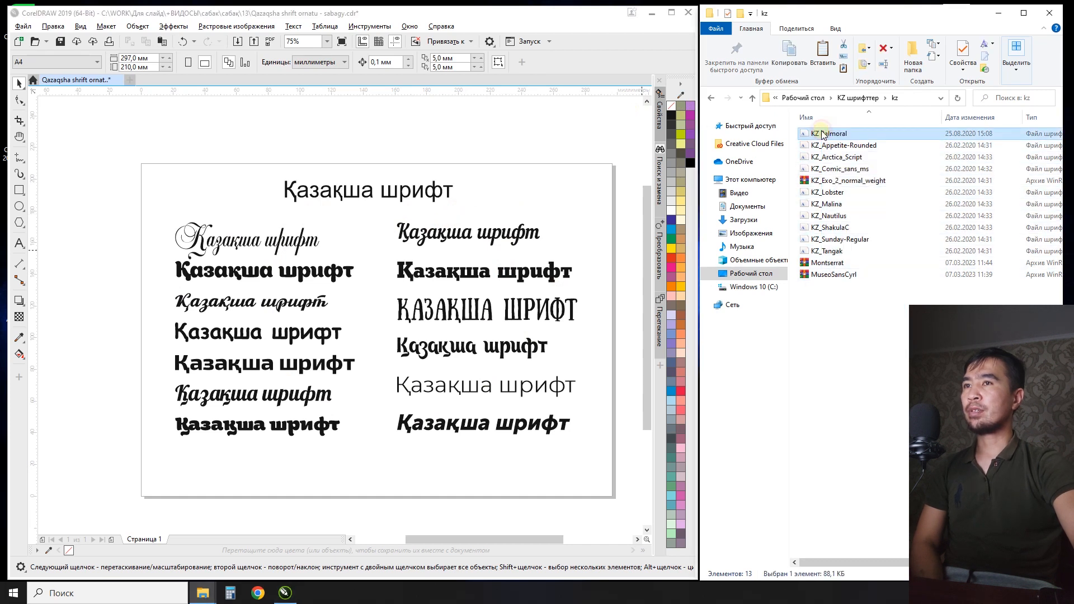
{"action": "left_click", "coordinate": [822, 168], "text": "shift"}
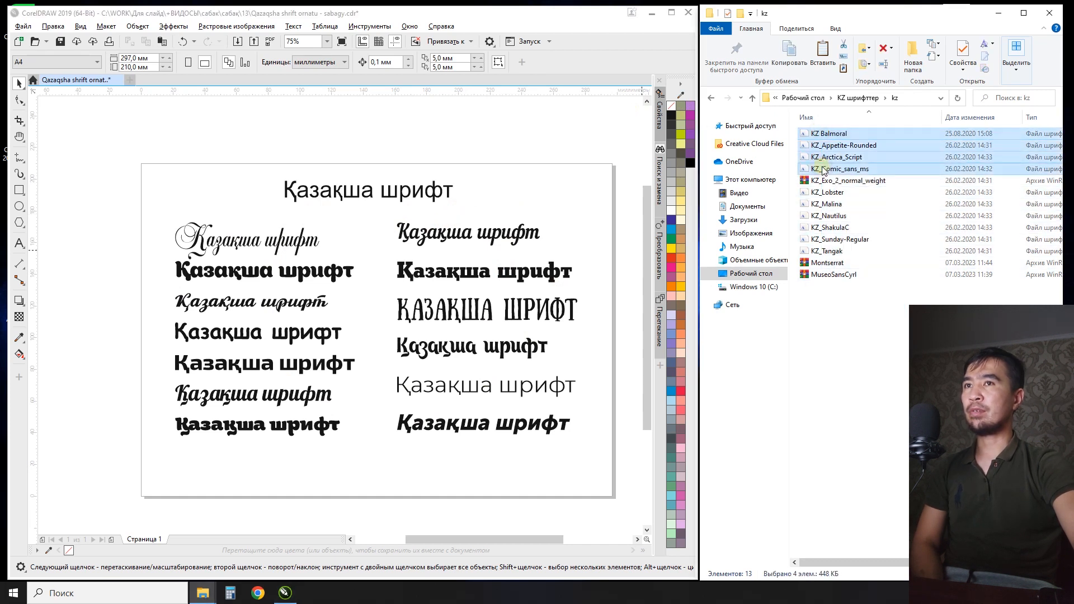
{"action": "left_click", "coordinate": [830, 135]}
{"action": "right_click", "coordinate": [831, 133]}
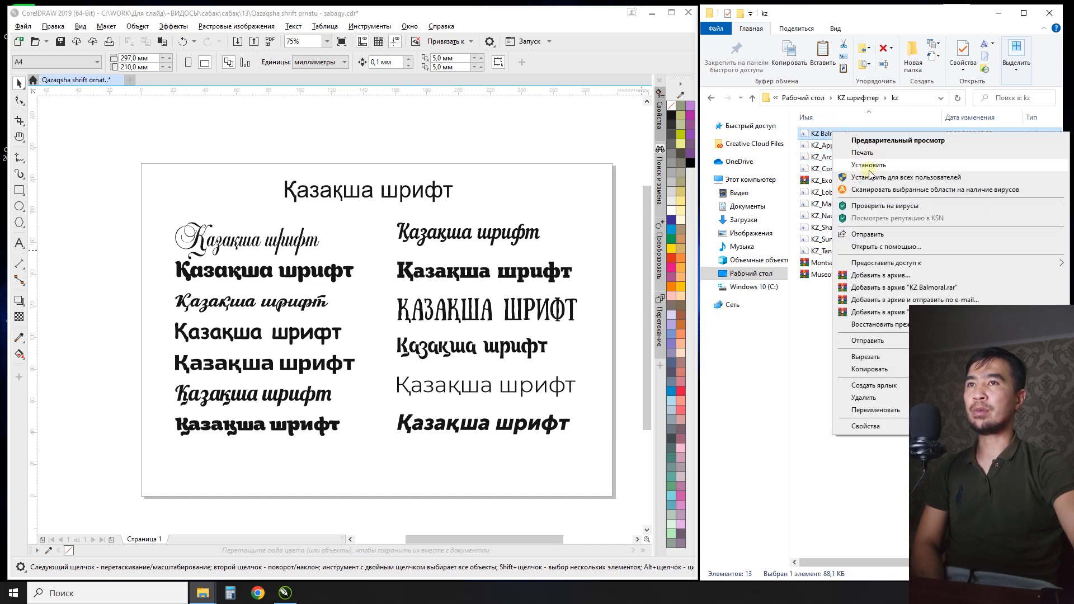
{"action": "left_click", "coordinate": [870, 166]}
Step: Extract the MuseoSansCyrl archive into its own folder and open that folder
{"action": "left_click", "coordinate": [823, 275]}
{"action": "right_click", "coordinate": [823, 275]}
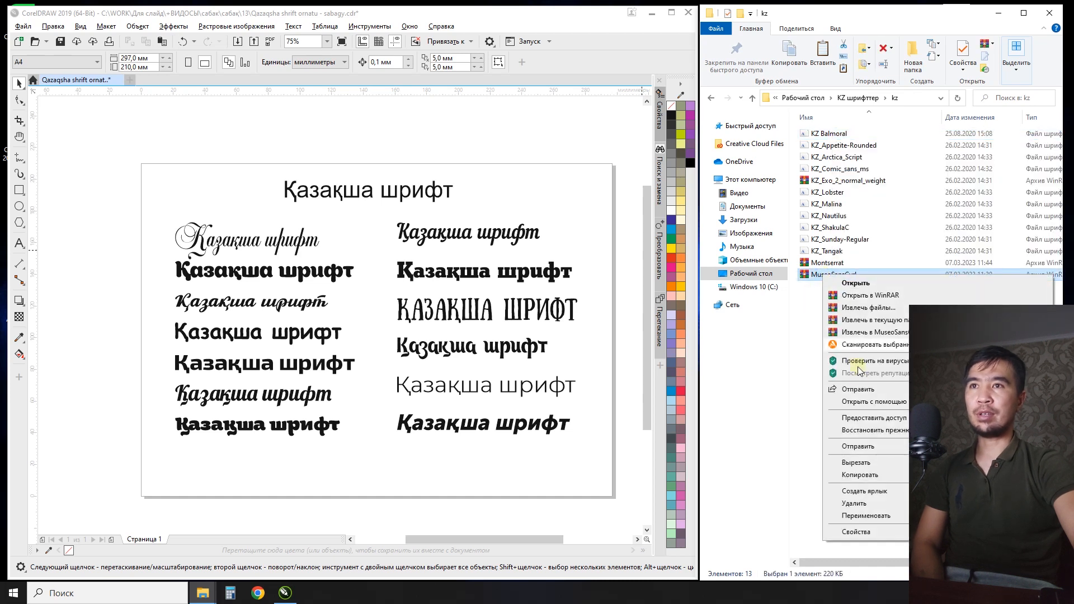
{"action": "left_click", "coordinate": [874, 333]}
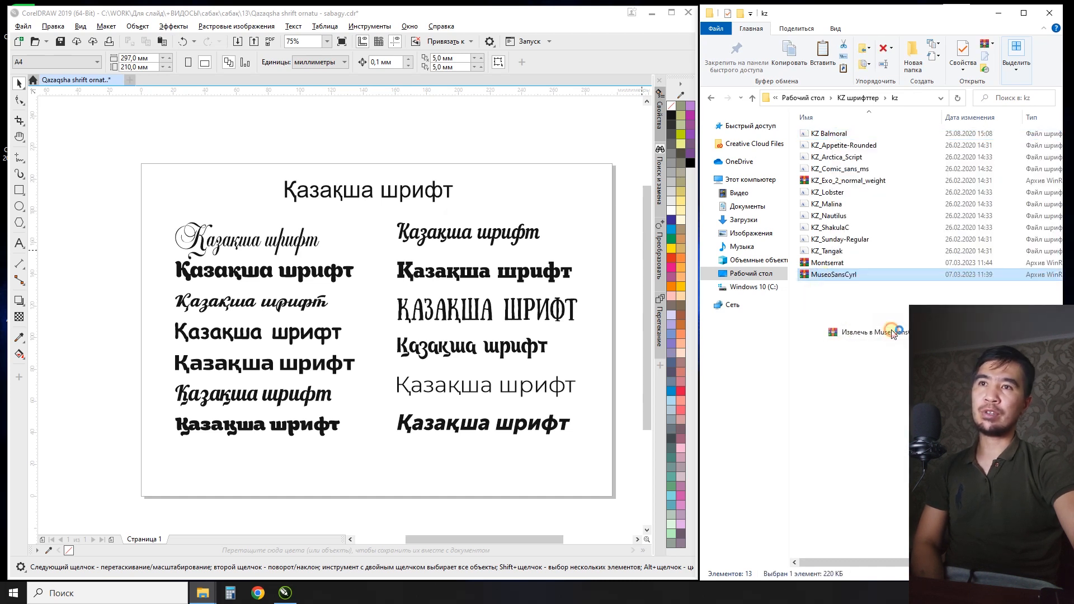
{"action": "double_click", "coordinate": [847, 134]}
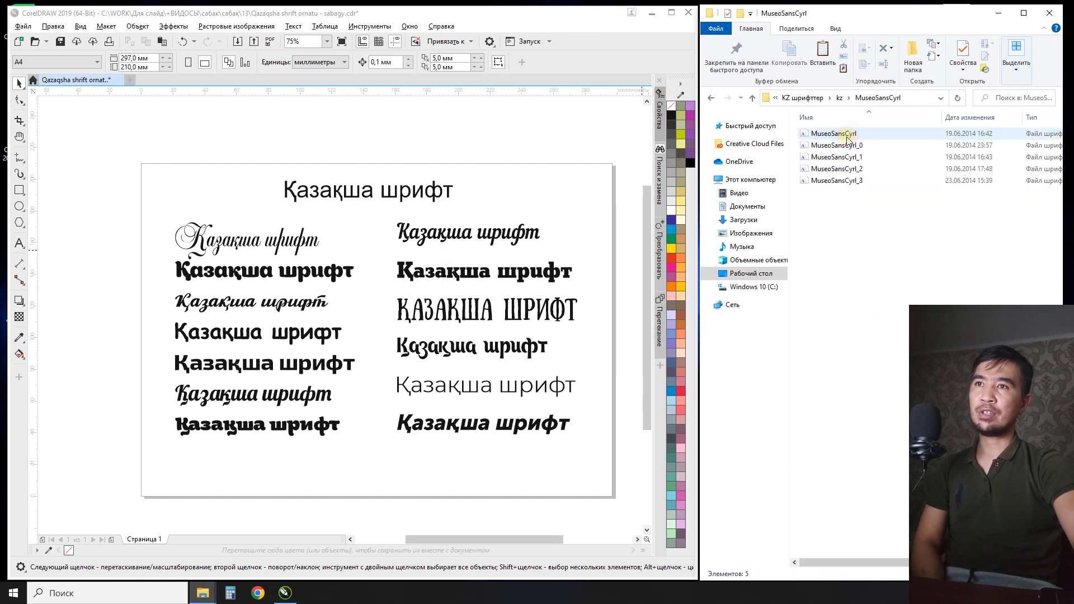
Step: Select all the MuseoSansCyrl font files and look at the install options offered for them
{"action": "left_click_drag", "start_coordinate": [874, 228], "coordinate": [824, 136]}
{"action": "right_click", "coordinate": [823, 137]}
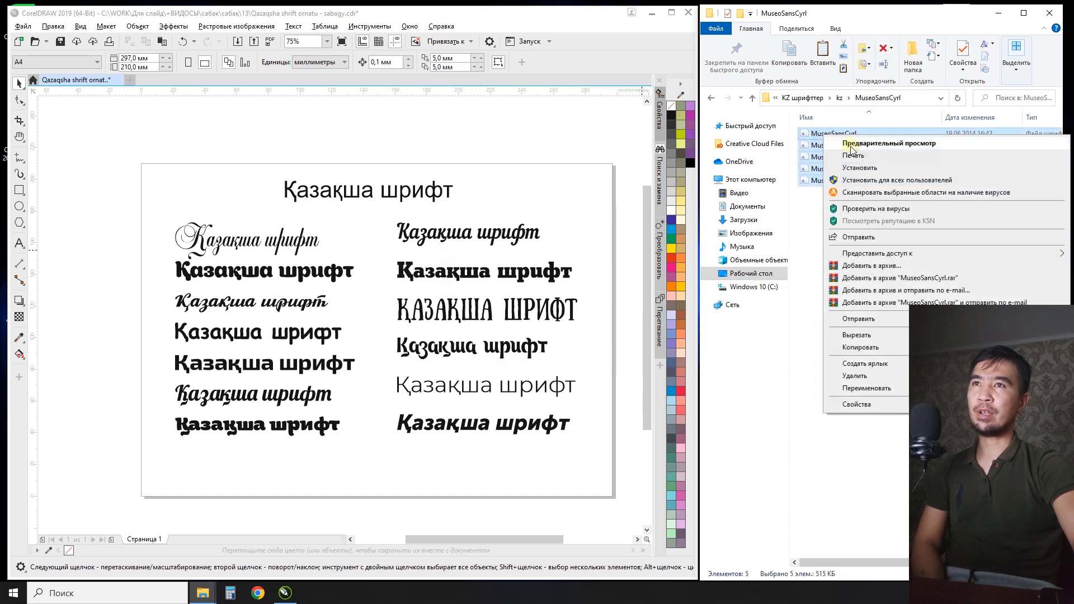
{"action": "left_click", "coordinate": [818, 178]}
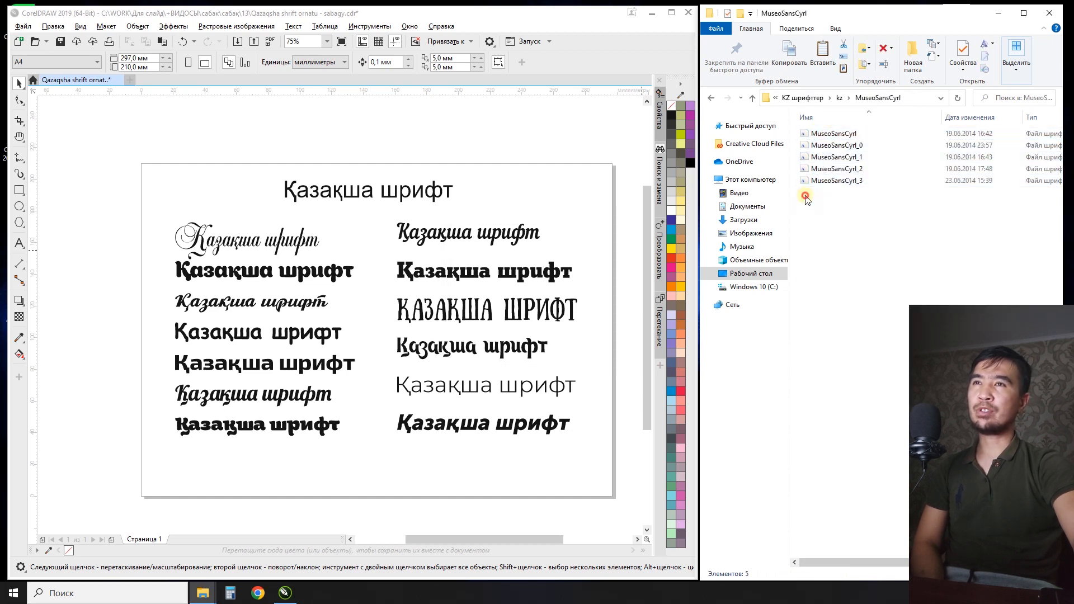
Step: Extract the KZ_Exo_2_normal_weight archive from the kz folder into its own folder and open its Normal subfolder
{"action": "left_click", "coordinate": [711, 98]}
{"action": "right_click", "coordinate": [825, 192]}
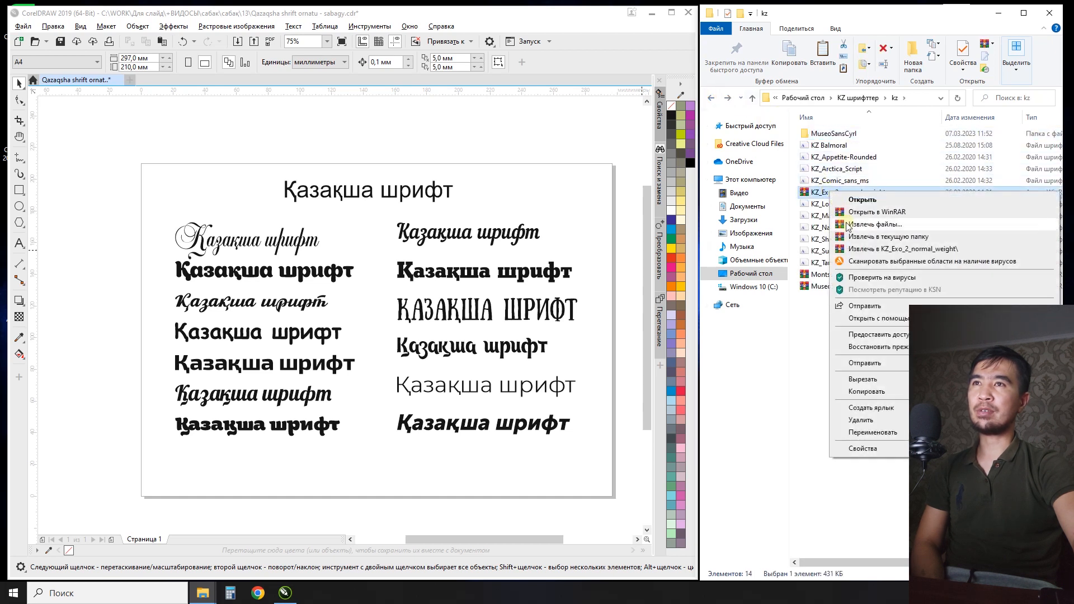
{"action": "left_click", "coordinate": [857, 251]}
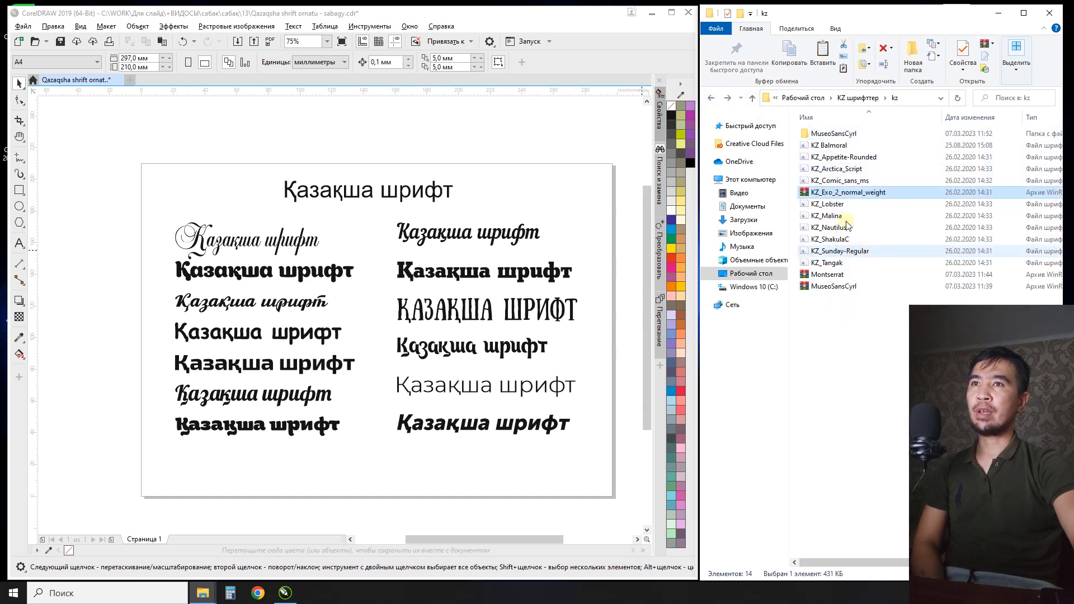
{"action": "double_click", "coordinate": [833, 145]}
{"action": "double_click", "coordinate": [834, 134]}
Step: Install all the KZ_Exo2 font files in the Normal folder
{"action": "left_click_drag", "start_coordinate": [857, 278], "coordinate": [829, 130]}
{"action": "right_click", "coordinate": [830, 140]}
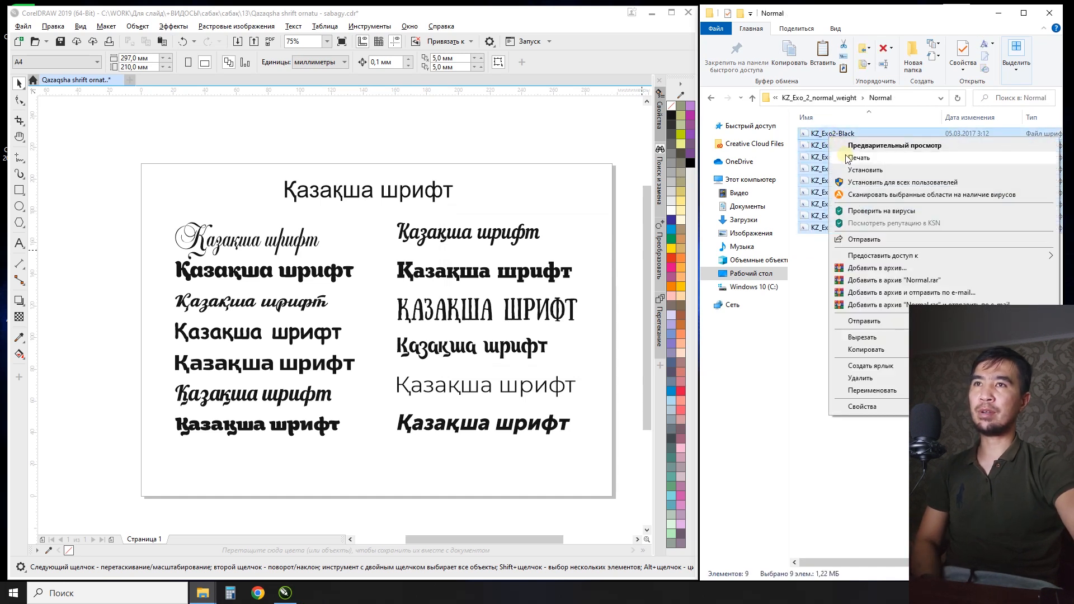
{"action": "left_click", "coordinate": [861, 170]}
{"action": "left_click", "coordinate": [808, 307]}
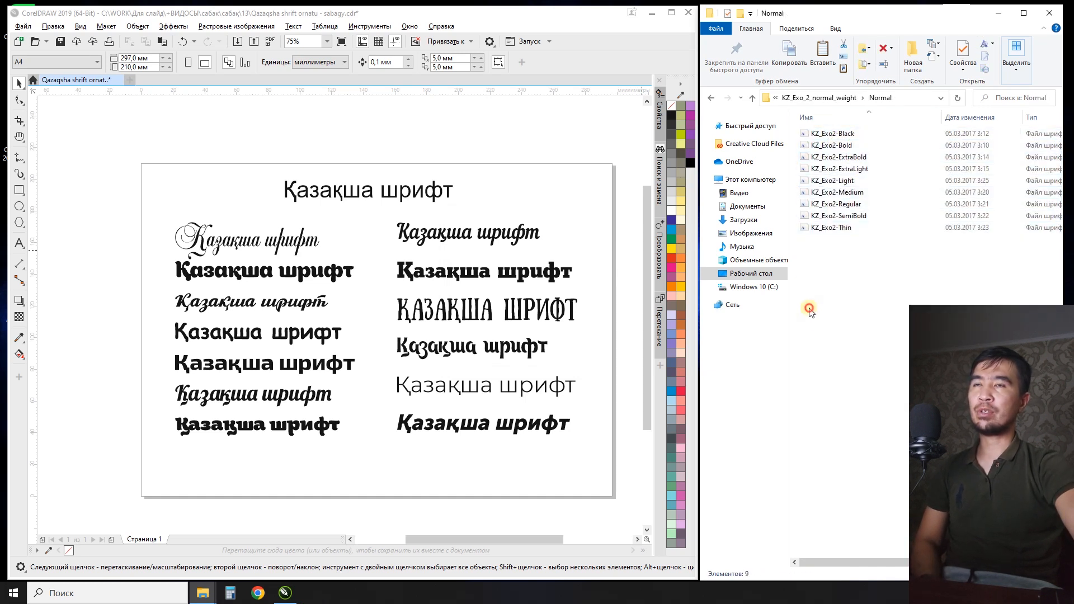
Step: Return to the kz folder and install the KZ_Lobster font, replacing the version already installed
{"action": "left_click", "coordinate": [709, 98]}
{"action": "left_click", "coordinate": [709, 98]}
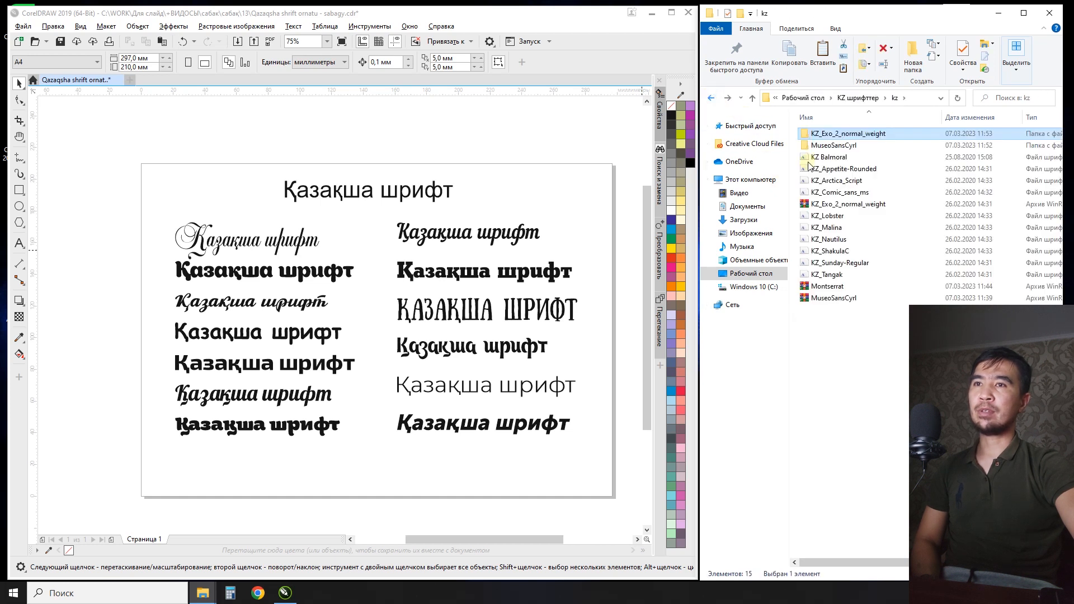
{"action": "right_click", "coordinate": [834, 217]}
{"action": "left_click", "coordinate": [859, 251]}
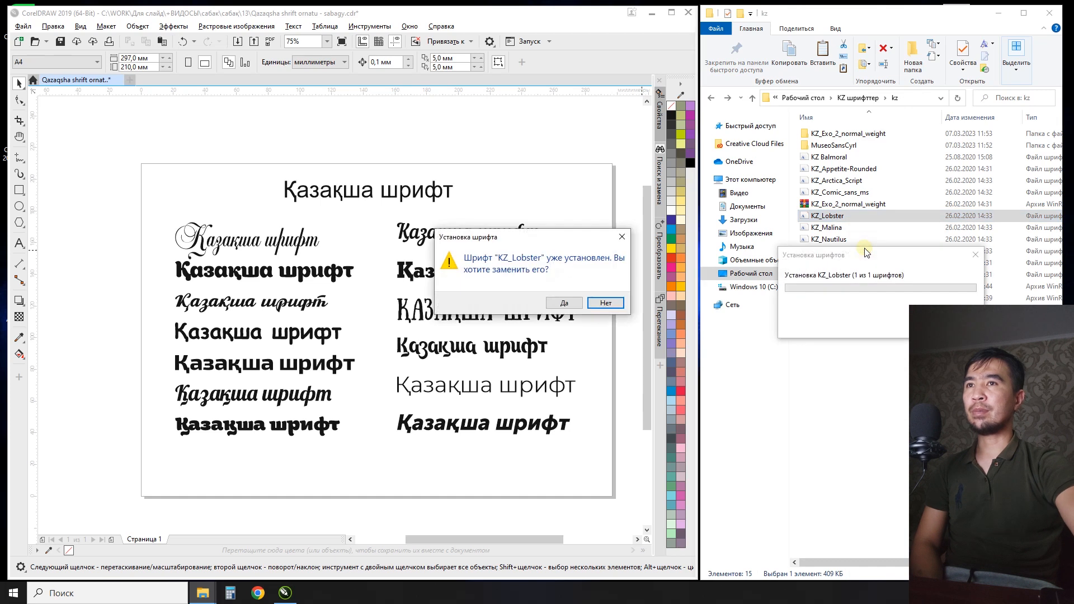
{"action": "left_click", "coordinate": [563, 303]}
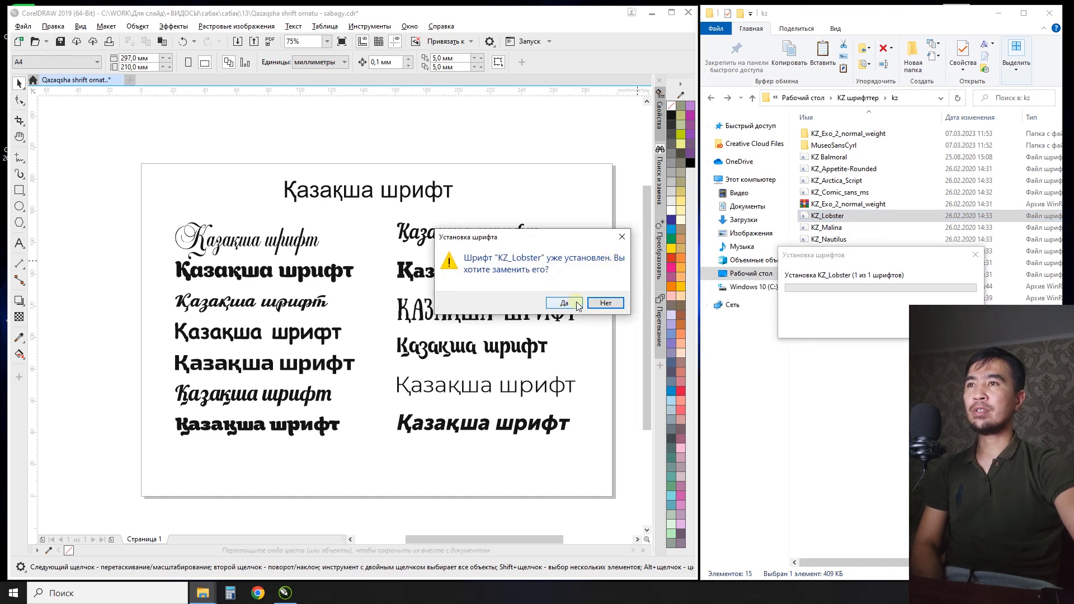
{"action": "left_click", "coordinate": [579, 307]}
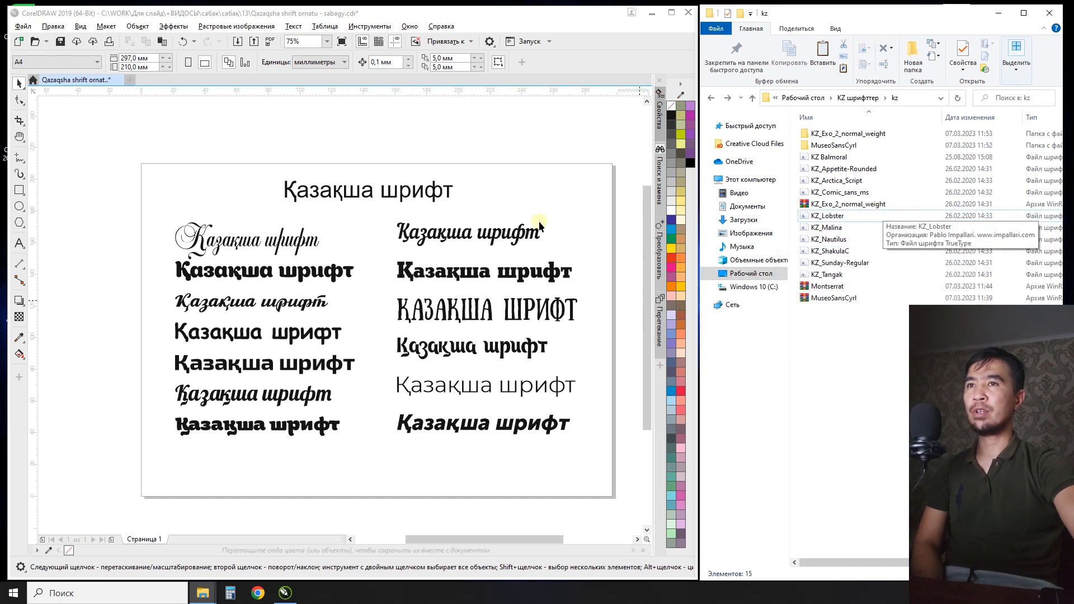
{"action": "left_click", "coordinate": [438, 233]}
{"action": "left_click", "coordinate": [504, 200]}
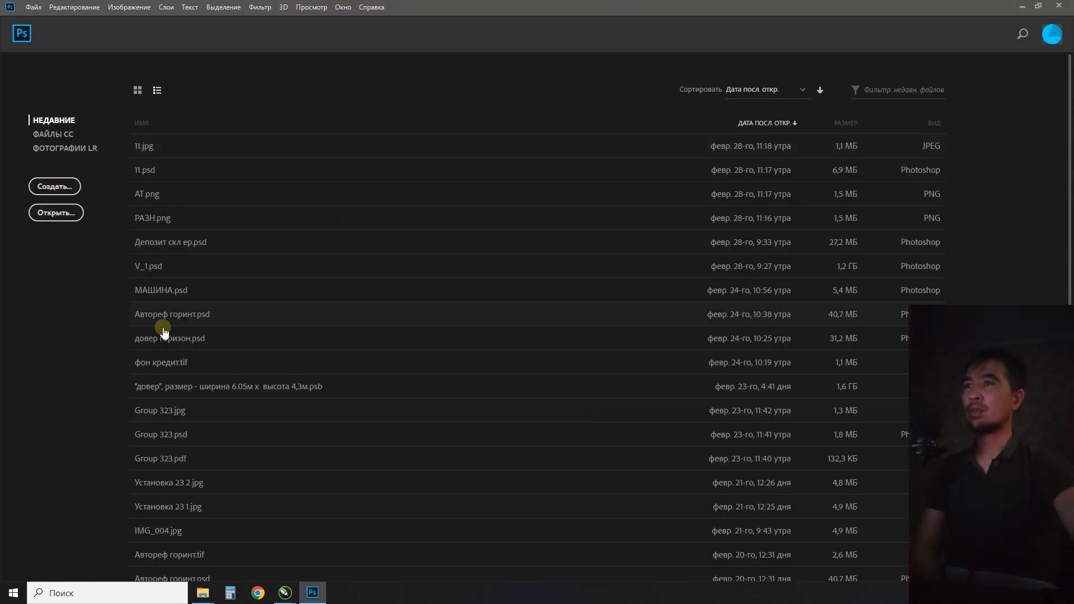
Step: Create a new Photoshop document of 1920 x 1080 pixels at 72 ppi in RGB with a white background
{"action": "left_click", "coordinate": [51, 188]}
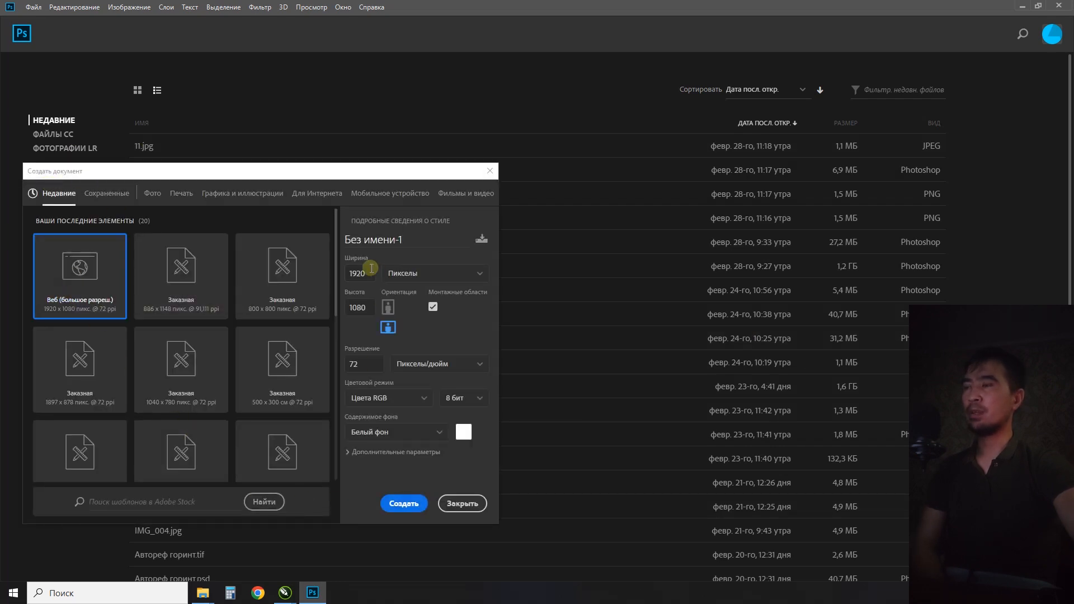
{"action": "left_click", "coordinate": [406, 507]}
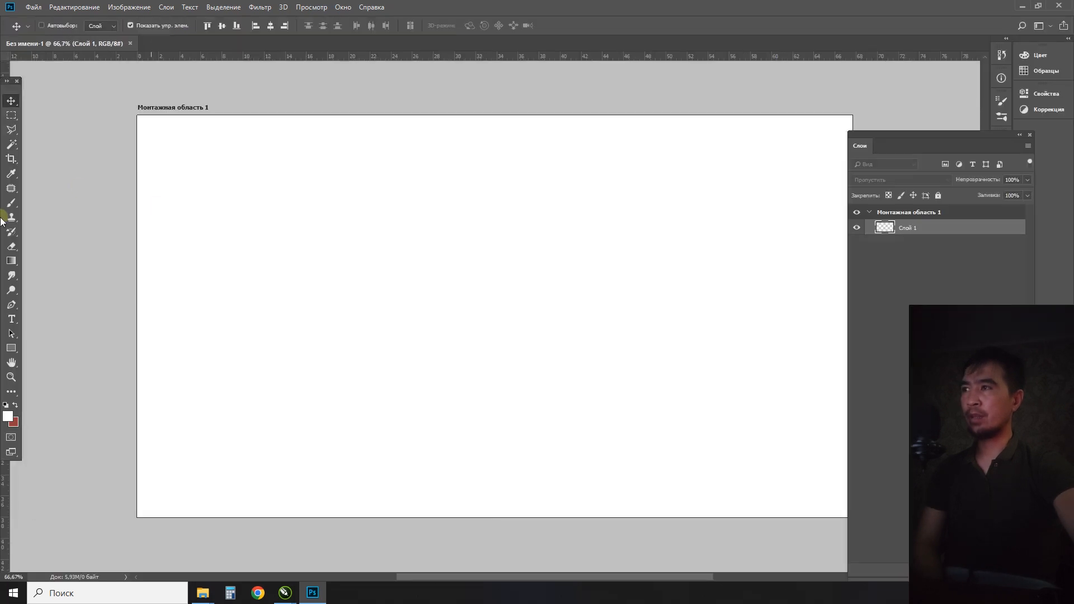
Step: Add the text "Қазақша шрифт" in KZLobster Regular, 100 pt, in the upper part of the artboard
{"action": "left_click", "coordinate": [12, 319]}
{"action": "left_click", "coordinate": [266, 226]}
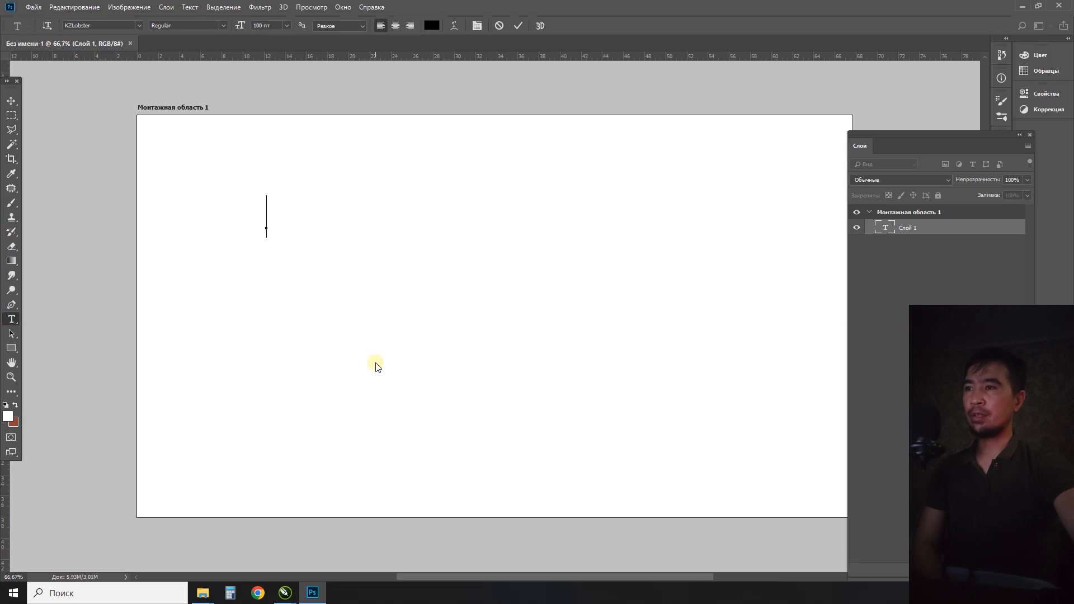
{"action": "type", "text": "Қазақша шрифт"}
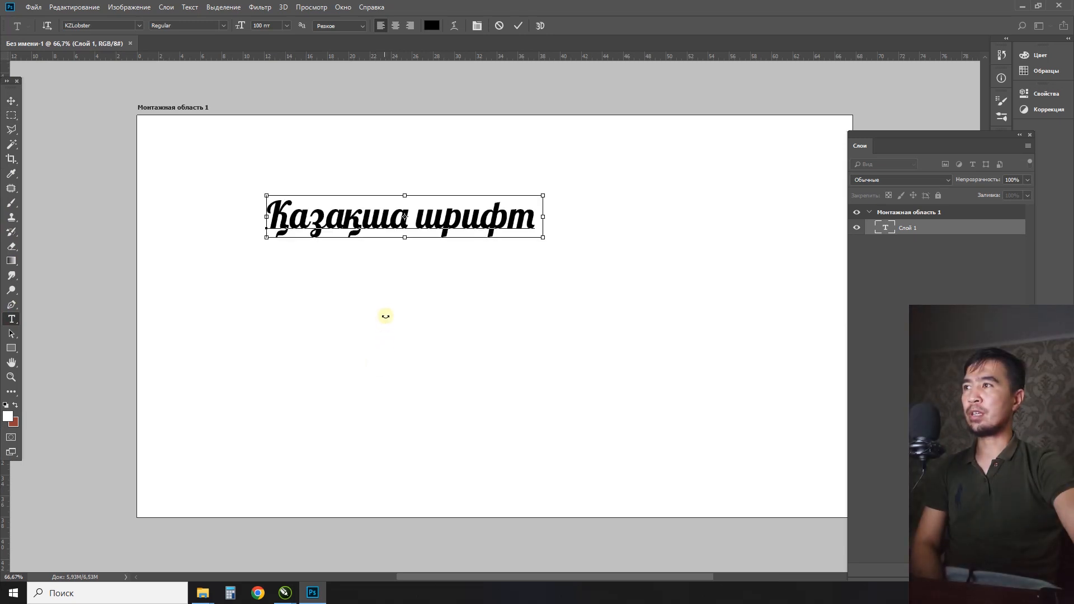
{"action": "key", "text": "ctrl+a"}
{"action": "left_click", "coordinate": [11, 101]}
Step: Duplicate the "Қазақша шрифт" text layer and place the copy directly below the original line
{"action": "left_click_drag", "start_coordinate": [463, 217], "coordinate": [458, 279]}
{"action": "key", "text": "ctrl+z"}
{"action": "left_click_drag", "start_coordinate": [945, 225], "coordinate": [894, 568]}
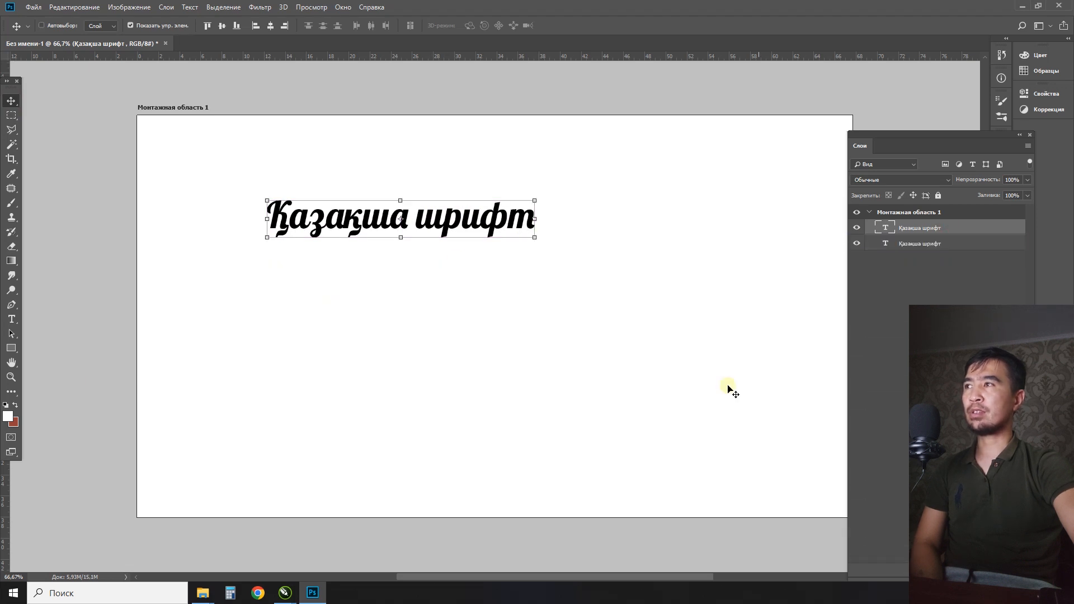
{"action": "left_click_drag", "start_coordinate": [446, 214], "coordinate": [447, 264]}
Step: Change the font of the lower "Қазақша шрифт" line to KZMalina Regular
{"action": "double_click", "coordinate": [447, 269]}
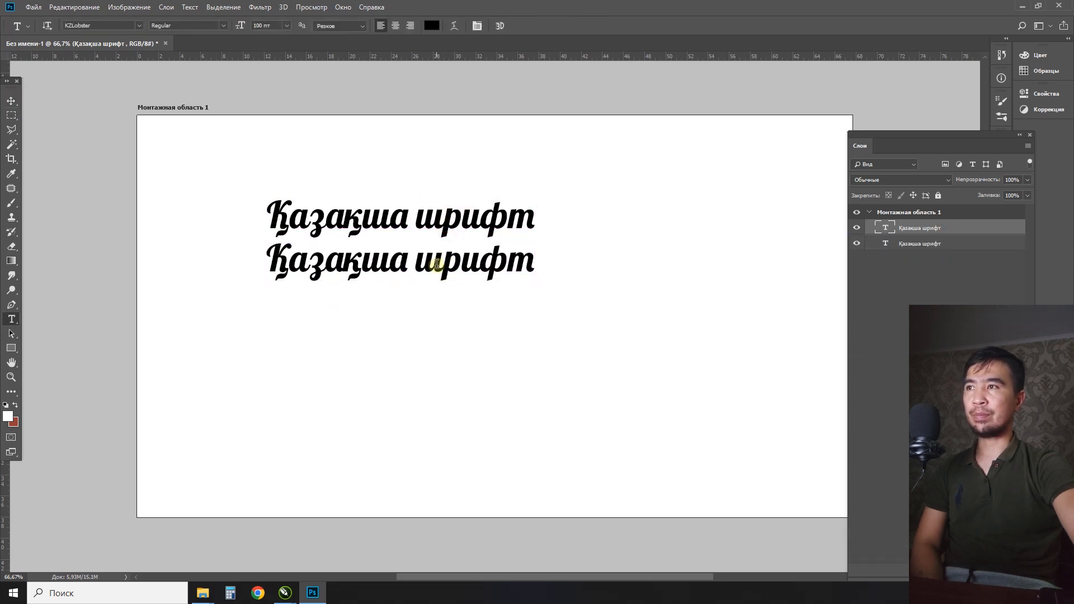
{"action": "key", "text": "ctrl+a"}
{"action": "left_click", "coordinate": [140, 26]}
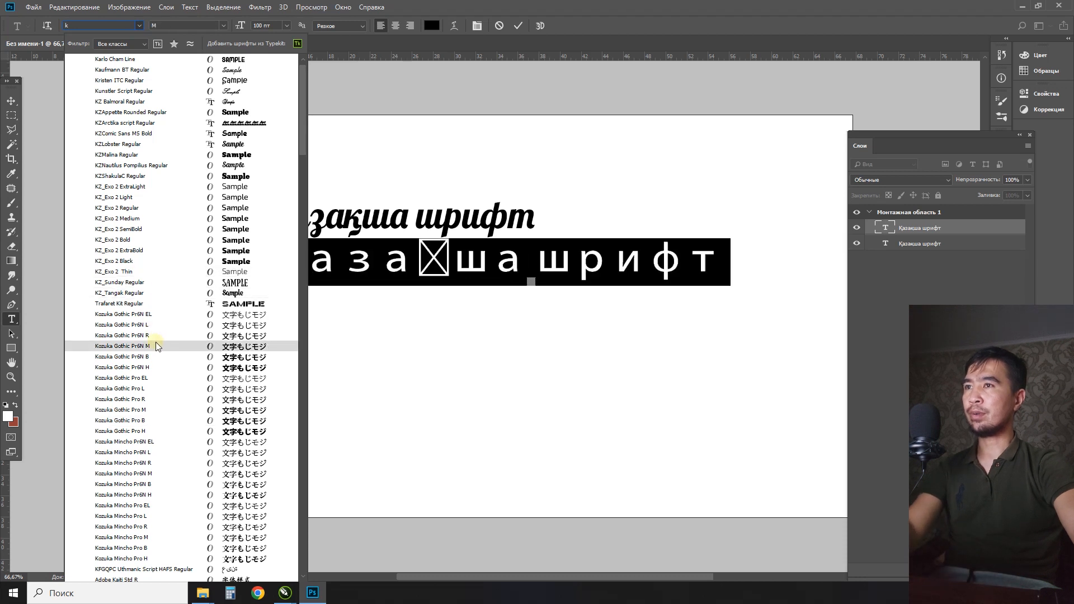
{"action": "left_click", "coordinate": [132, 154]}
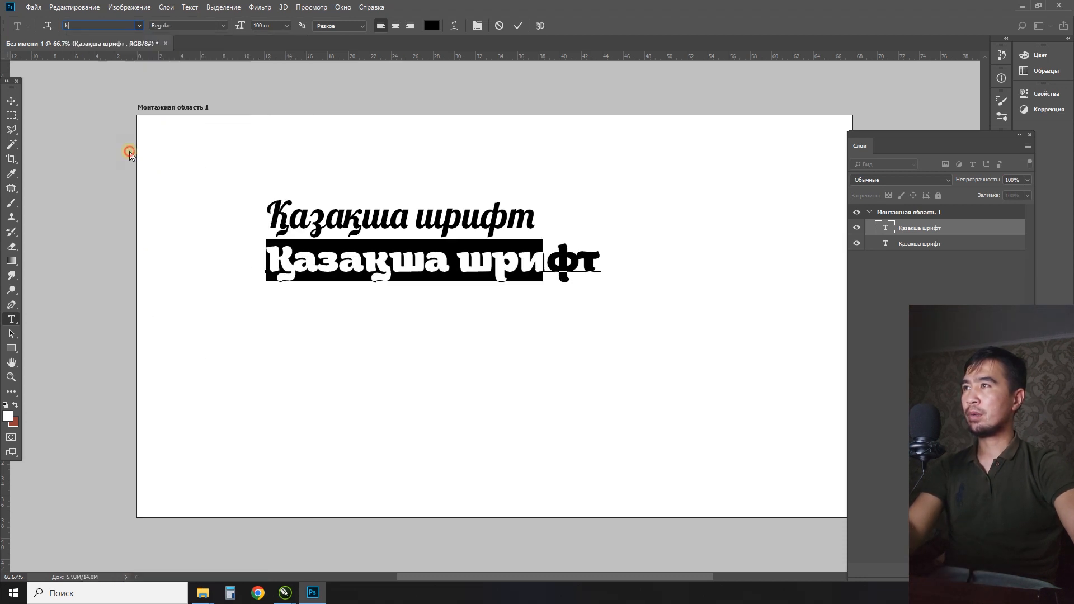
{"action": "left_click", "coordinate": [11, 101]}
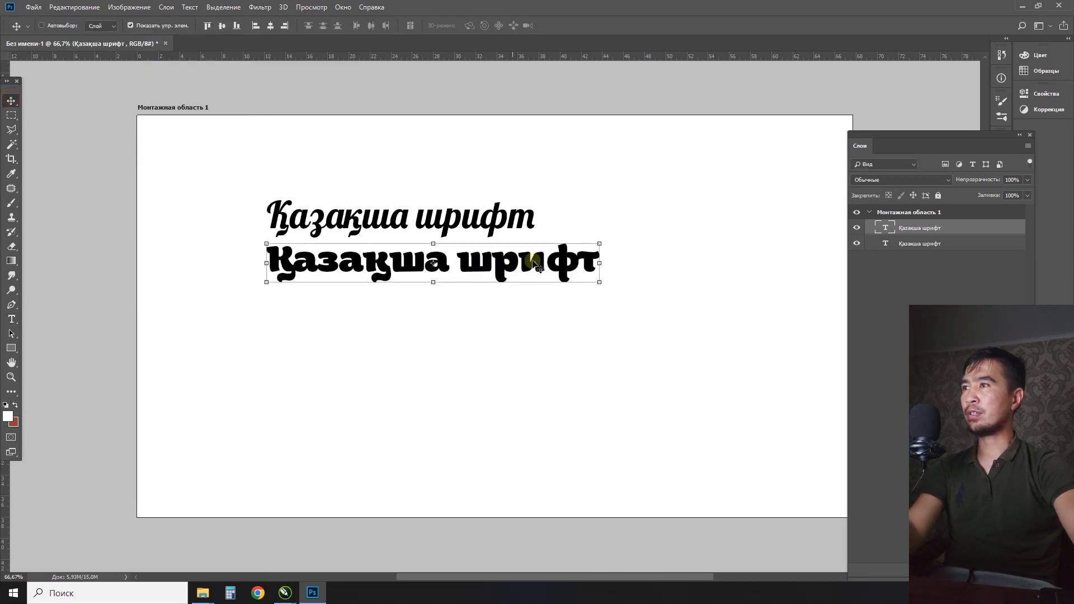
Step: Duplicate the lower "Қазақша шрифт" line directly beneath itself and set the copy's font to KZArctika script Regular
{"action": "left_click_drag", "start_coordinate": [932, 229], "coordinate": [931, 570]}
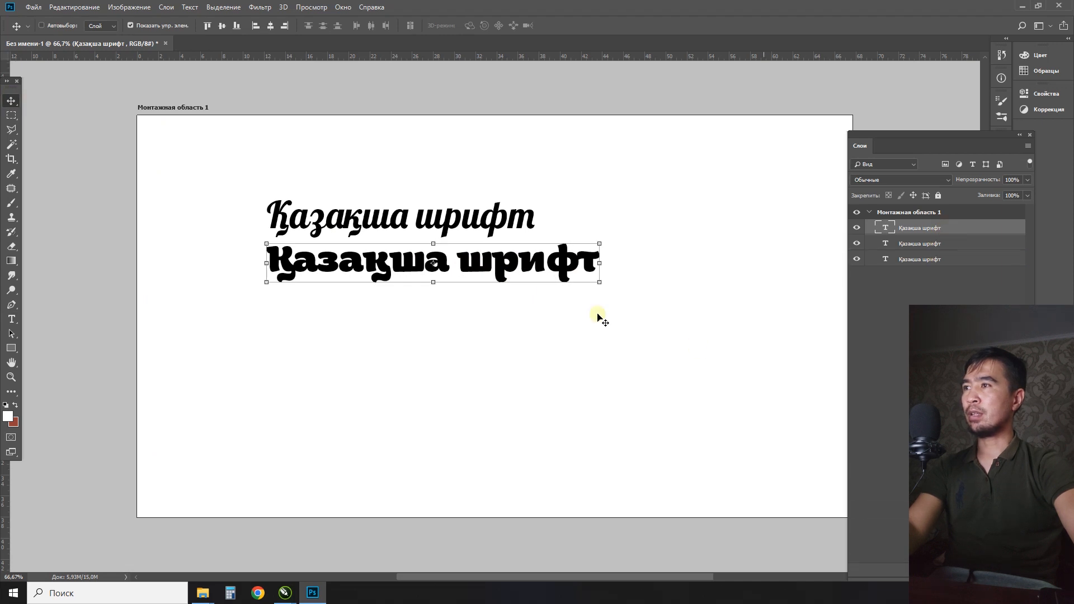
{"action": "left_click_drag", "start_coordinate": [466, 269], "coordinate": [462, 310]}
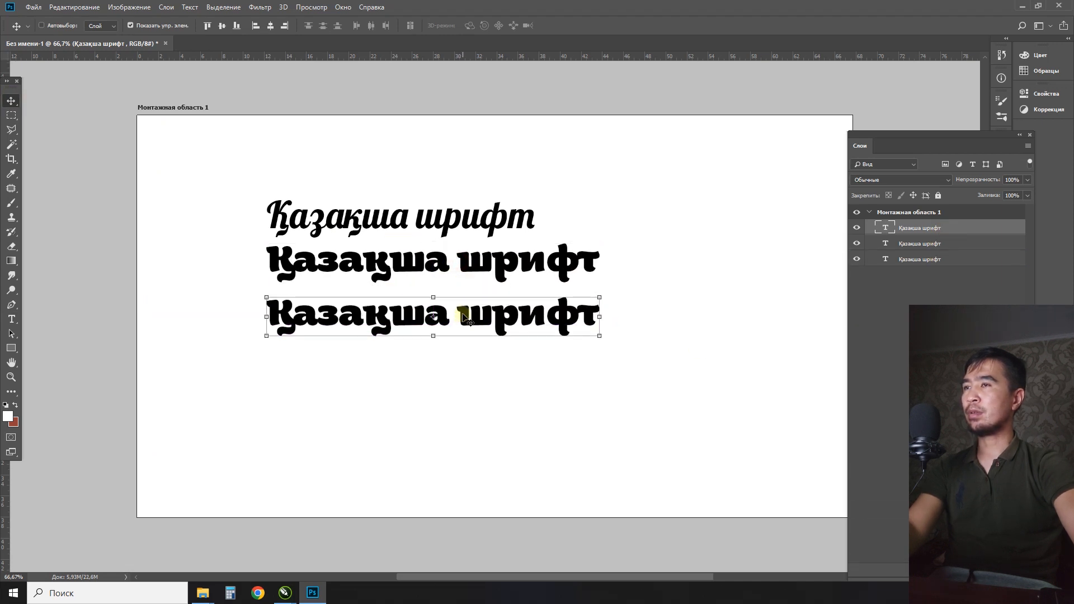
{"action": "double_click", "coordinate": [462, 311]}
{"action": "key", "text": "ctrl+a"}
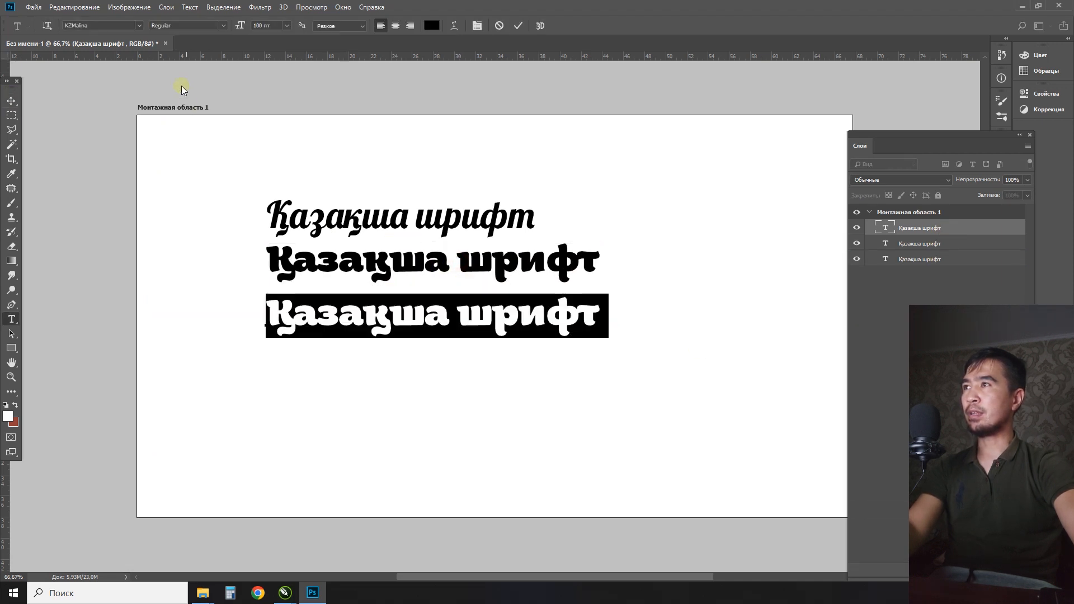
{"action": "left_click", "coordinate": [139, 25]}
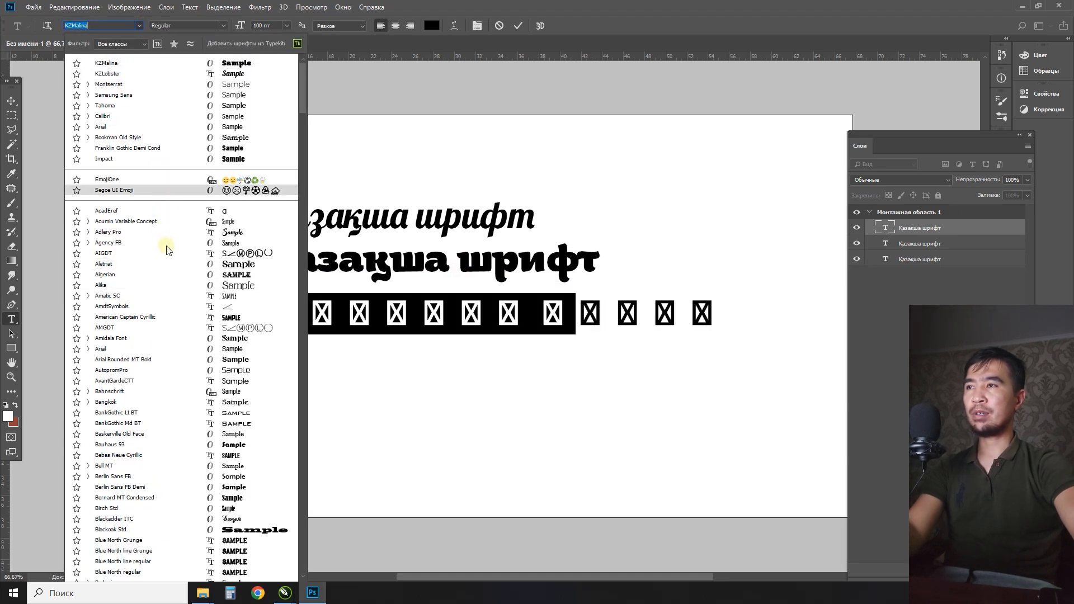
{"action": "type", "text": "k"}
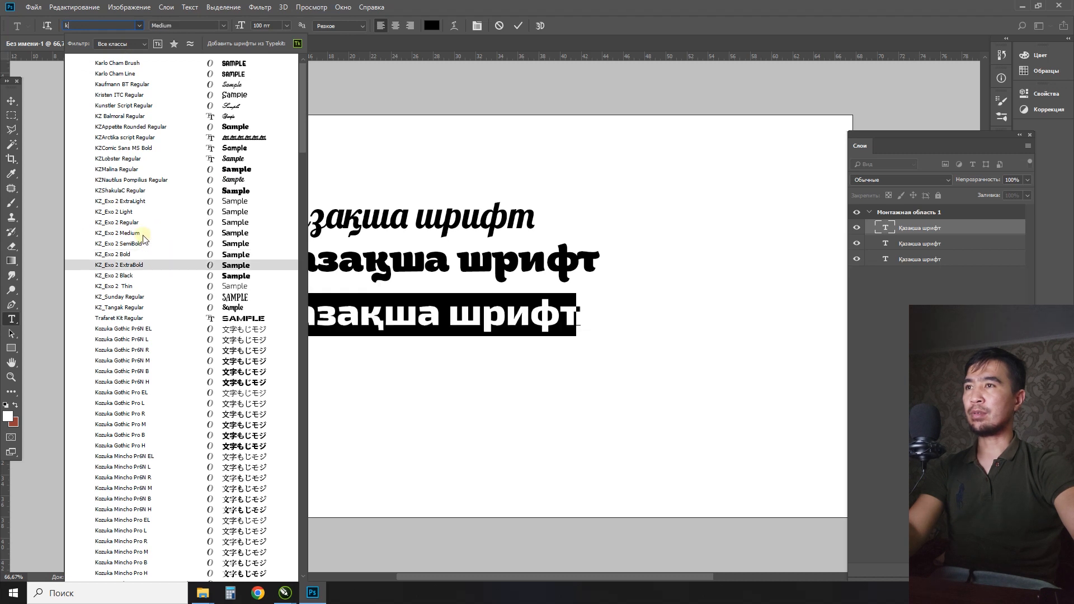
{"action": "left_click", "coordinate": [123, 137]}
{"action": "left_click", "coordinate": [11, 101]}
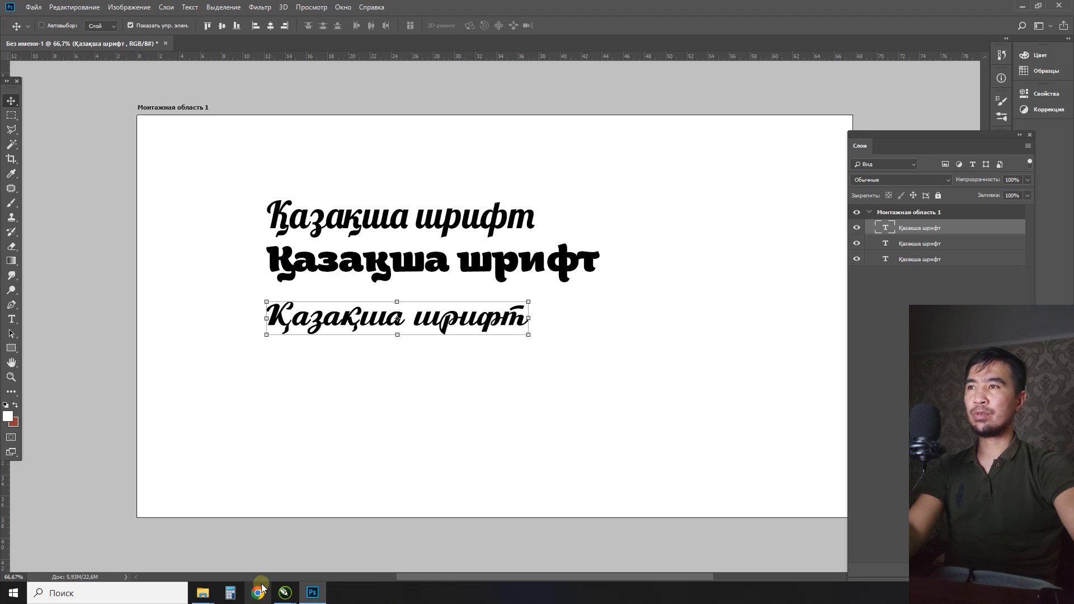
Step: Switch from Photoshop to the C:\Windows\Fonts folder in File Explorer
{"action": "left_click", "coordinate": [236, 593]}
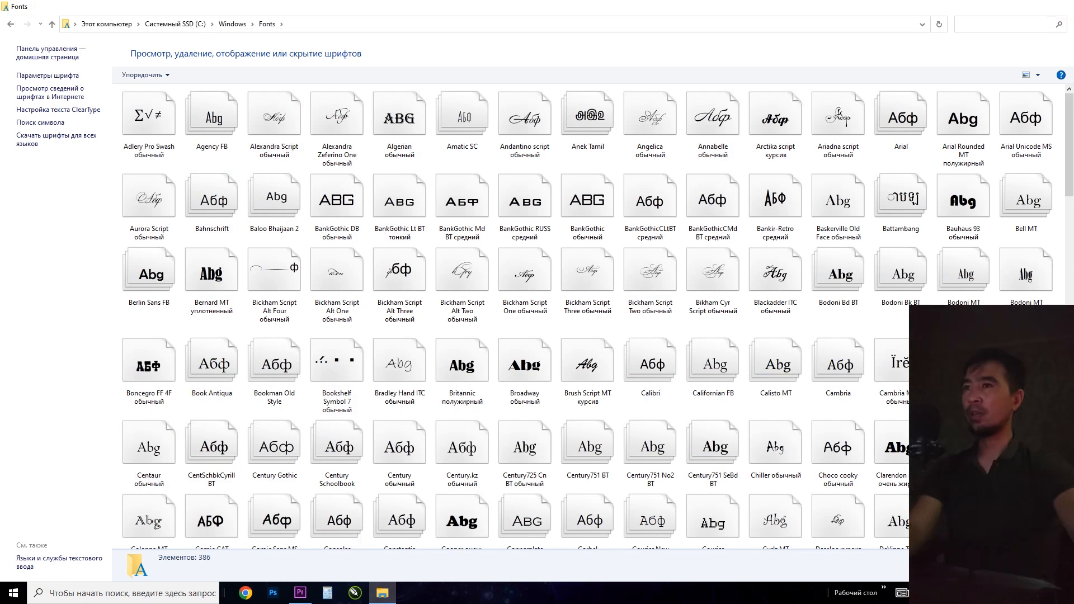
{"action": "key", "text": "alt+F4"}
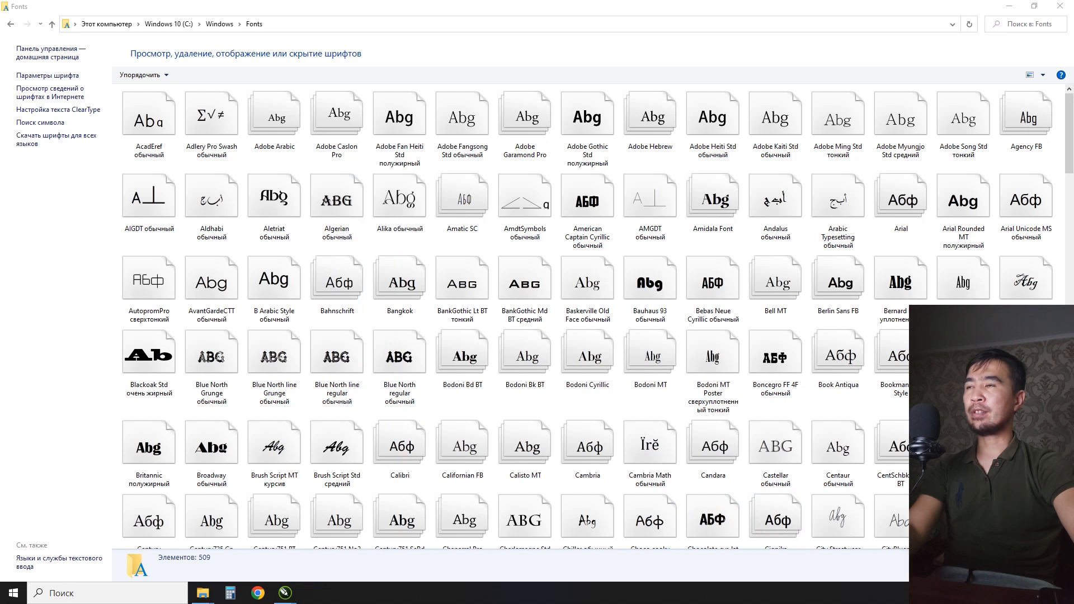
{"action": "left_click", "coordinate": [889, 569]}
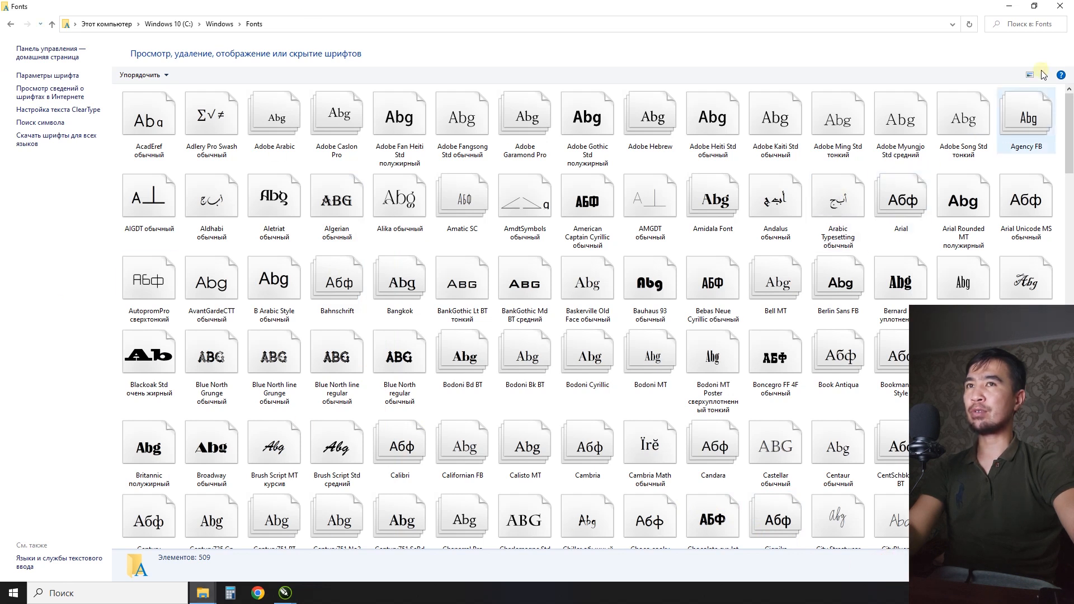
{"action": "left_click", "coordinate": [1021, 25]}
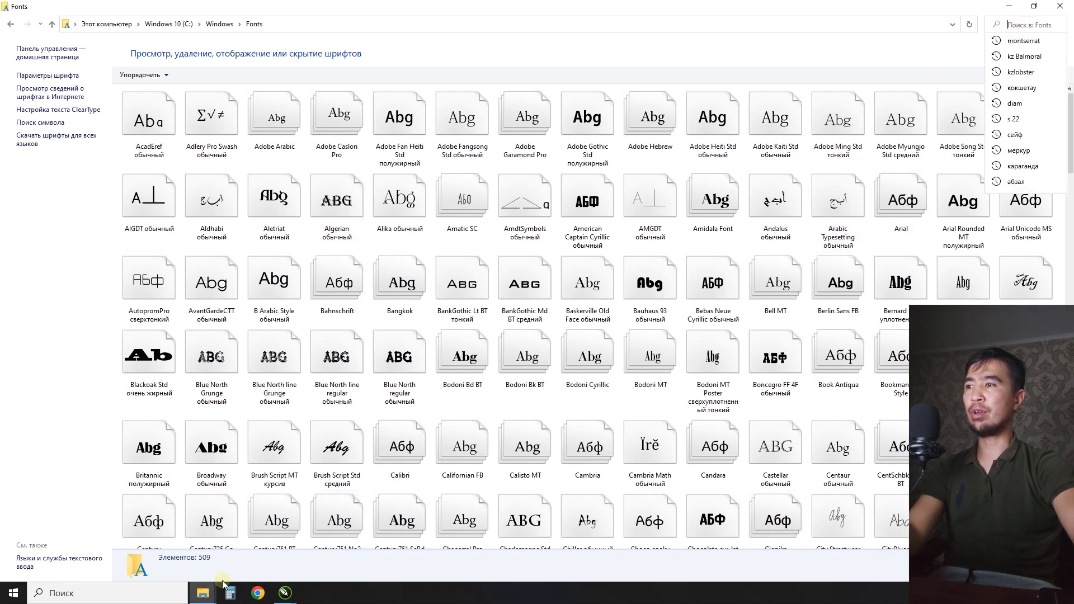
{"action": "left_click", "coordinate": [203, 593]}
{"action": "left_click", "coordinate": [249, 553]}
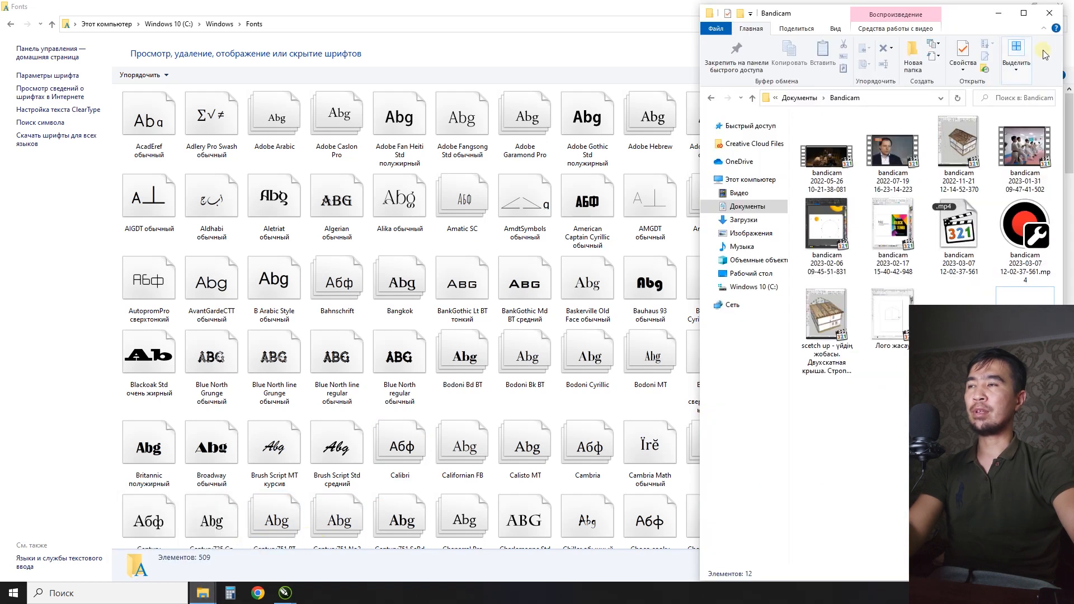
{"action": "left_click", "coordinate": [1049, 13]}
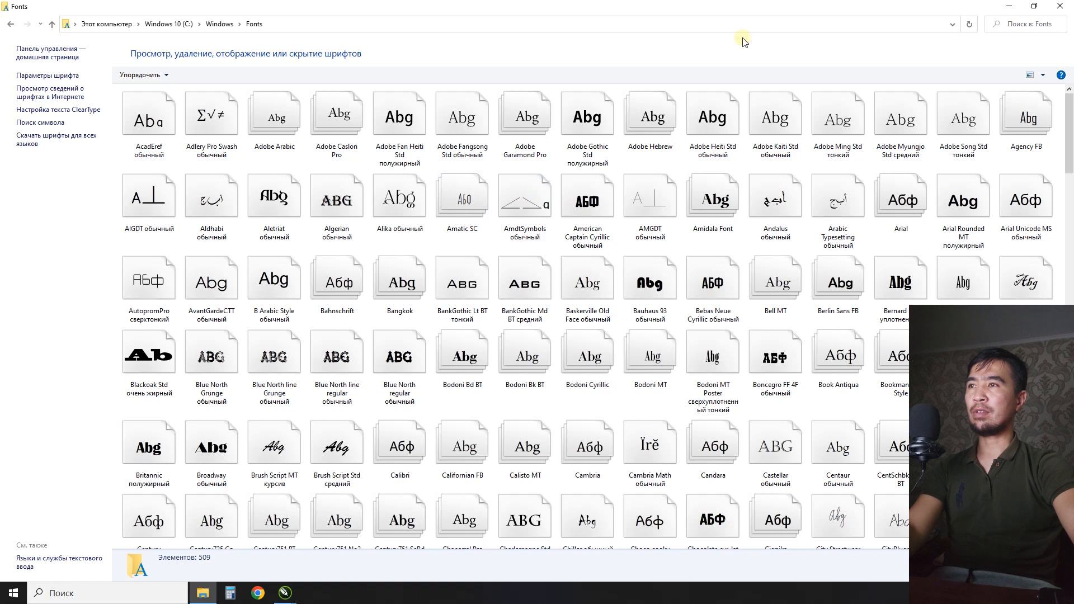
{"action": "left_click", "coordinate": [204, 596]}
{"action": "left_click", "coordinate": [204, 596]}
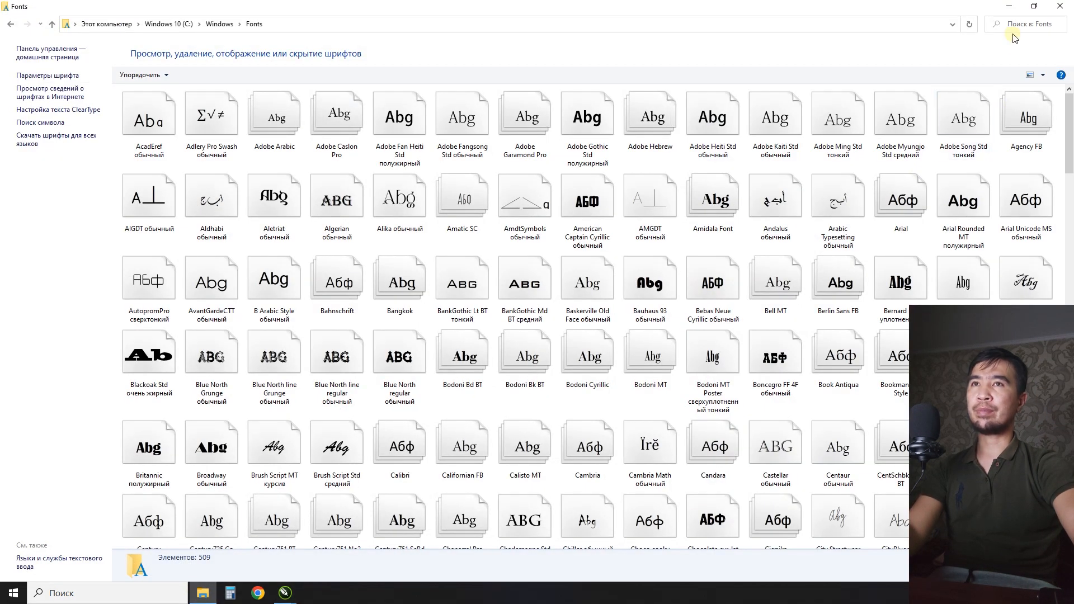
Step: Search the Fonts folder for "kzlobster", preview the KZLobster font and close the preview
{"action": "left_click", "coordinate": [1027, 26]}
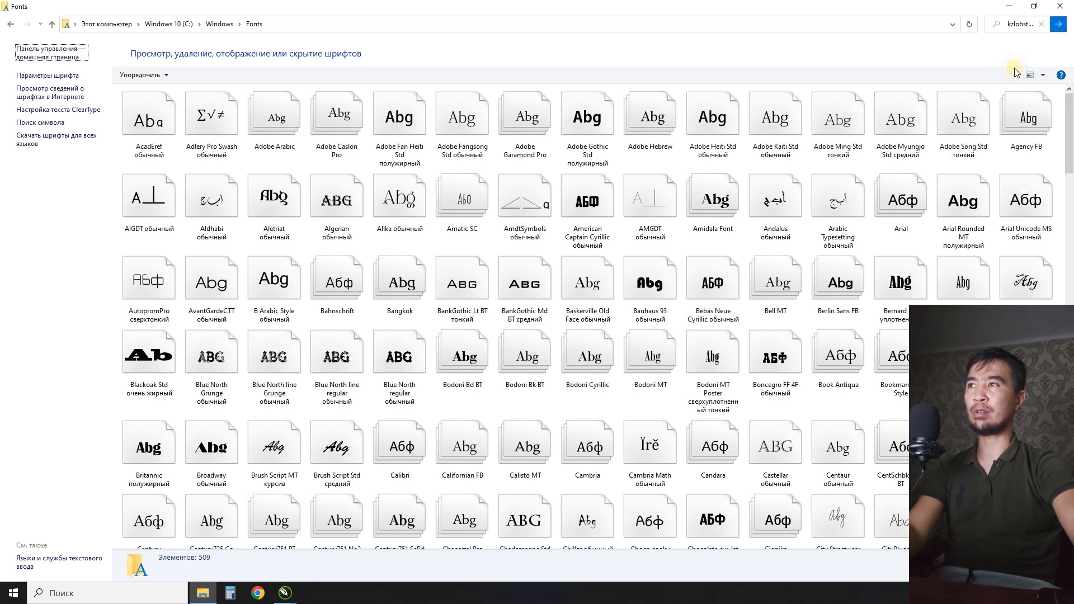
{"action": "left_click", "coordinate": [1015, 72]}
{"action": "double_click", "coordinate": [165, 134]}
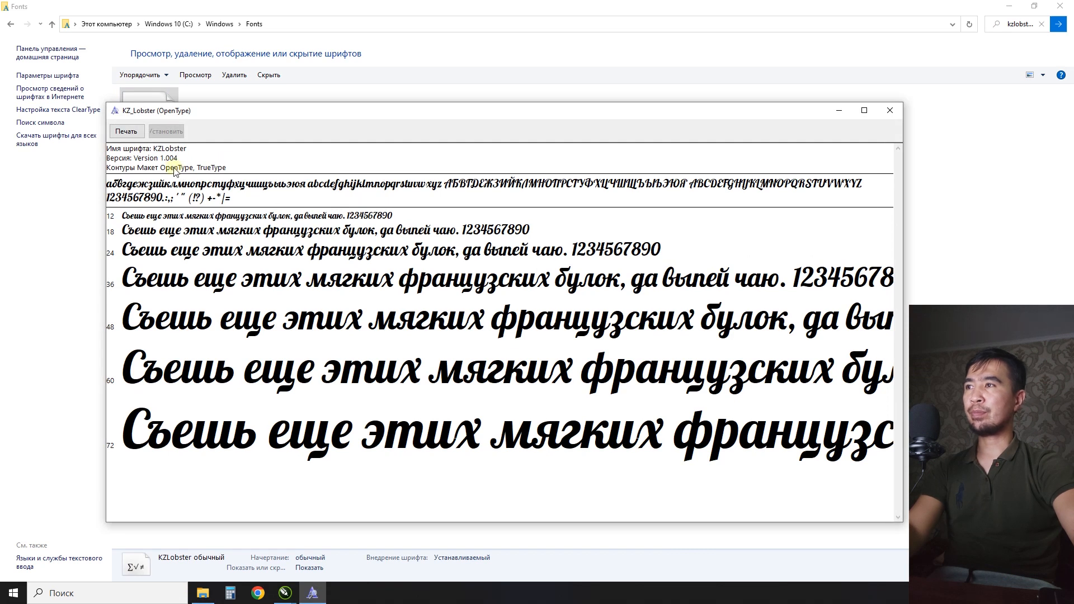
{"action": "left_click", "coordinate": [893, 110]}
Step: Leave the search results and reopen the Fonts folder from This PC through Windows 10 (C:) and Windows
{"action": "left_click", "coordinate": [12, 24]}
{"action": "left_click", "coordinate": [1032, 25]}
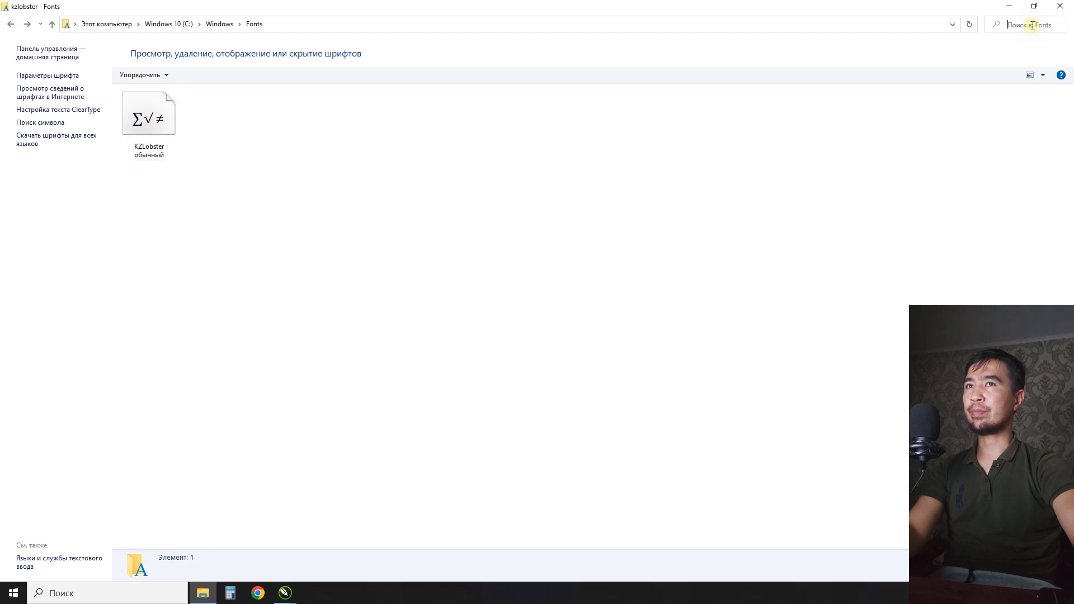
{"action": "left_click", "coordinate": [15, 25]}
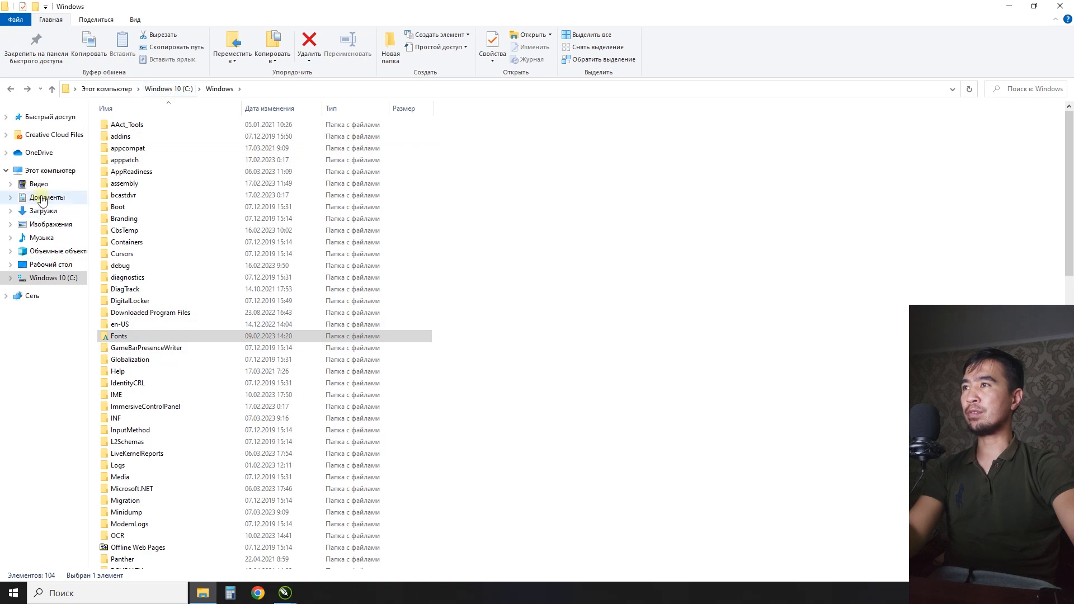
{"action": "left_click", "coordinate": [42, 170]}
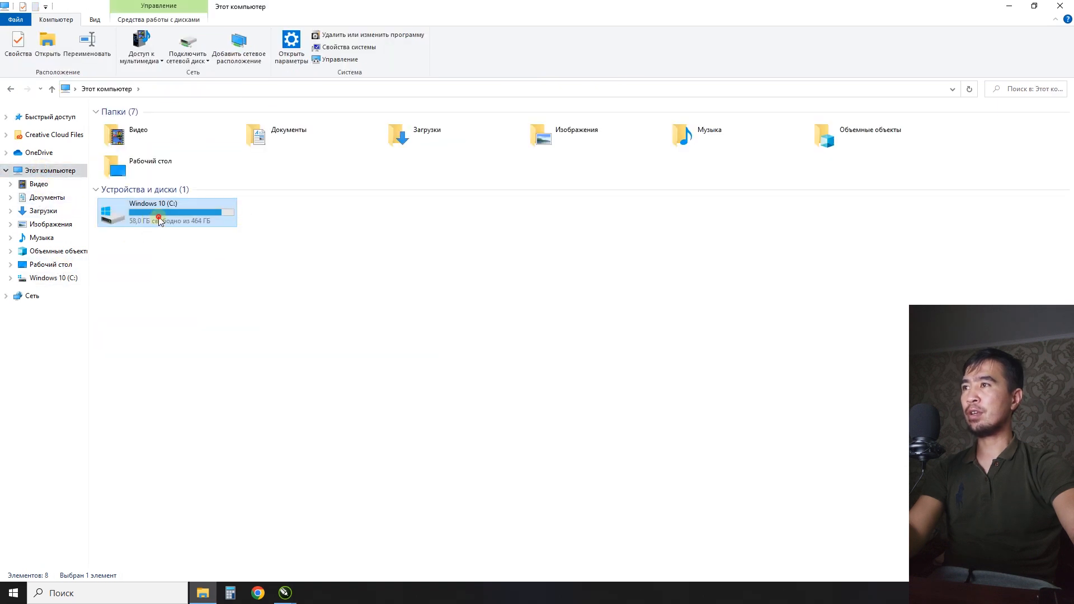
{"action": "double_click", "coordinate": [160, 219]}
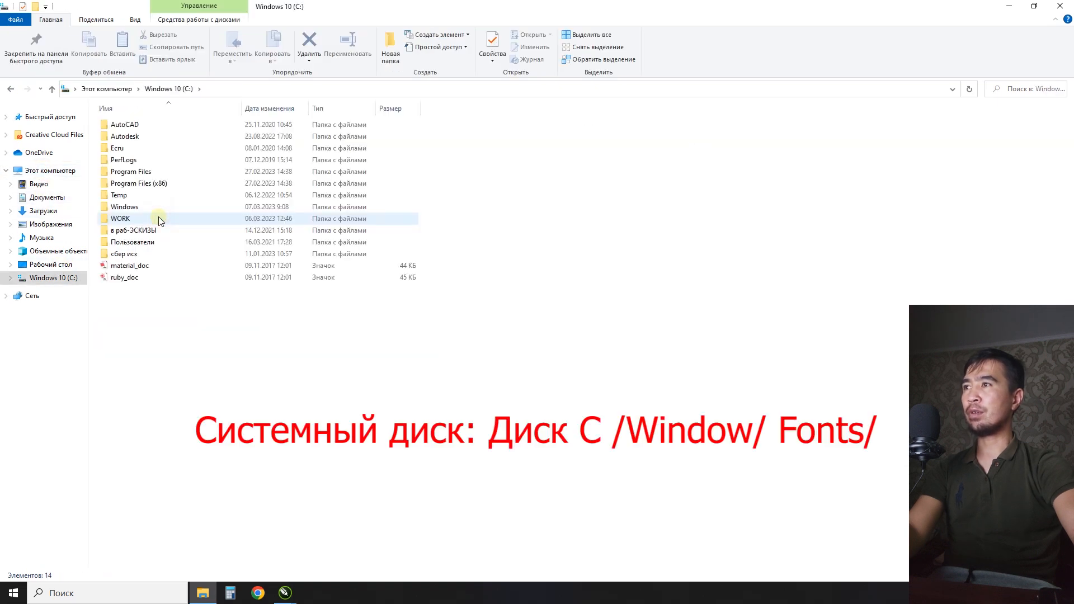
{"action": "double_click", "coordinate": [112, 208]}
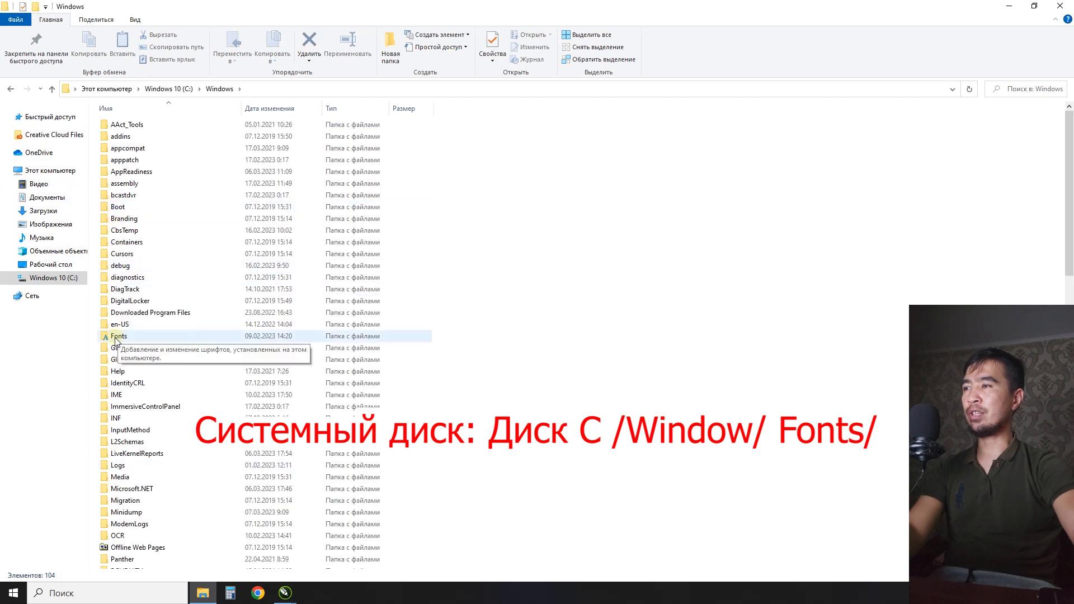
{"action": "double_click", "coordinate": [116, 337]}
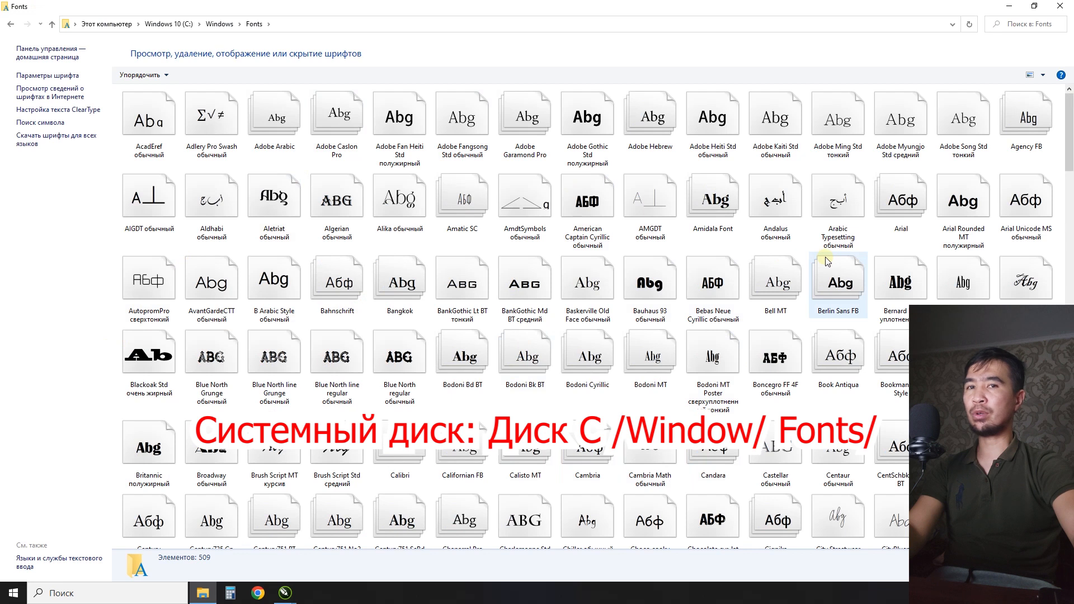
Step: Preview the KZAppetite Rounded, KZLobster and KZ_Sunday fonts in the Fonts folder, and close the folder
{"action": "scroll", "coordinate": [826, 261], "scroll_direction": "down", "scroll_amount": 15}
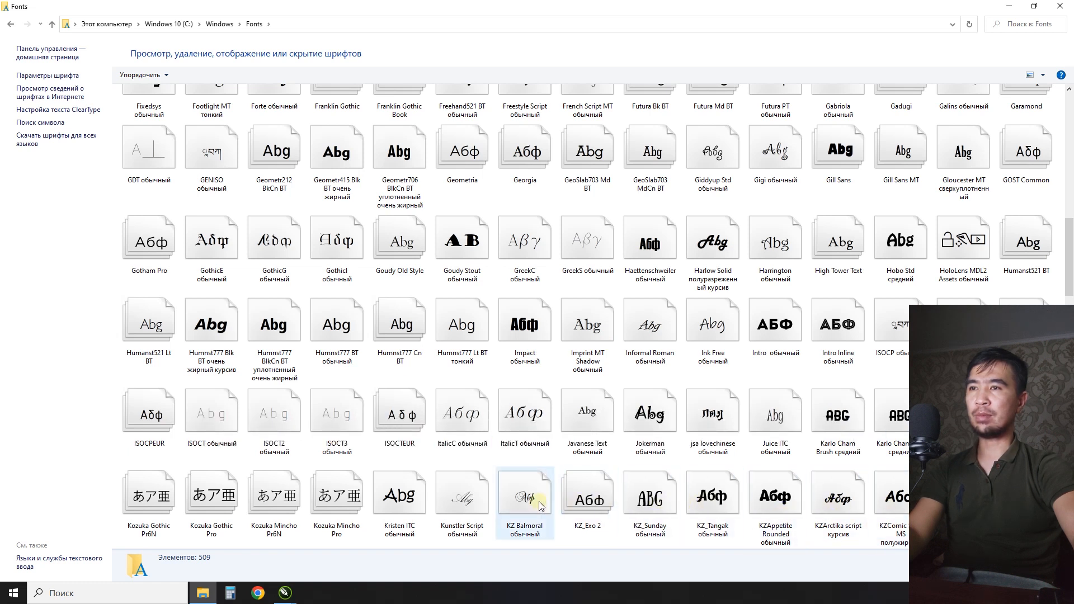
{"action": "scroll", "coordinate": [845, 508], "scroll_direction": "down", "scroll_amount": 3}
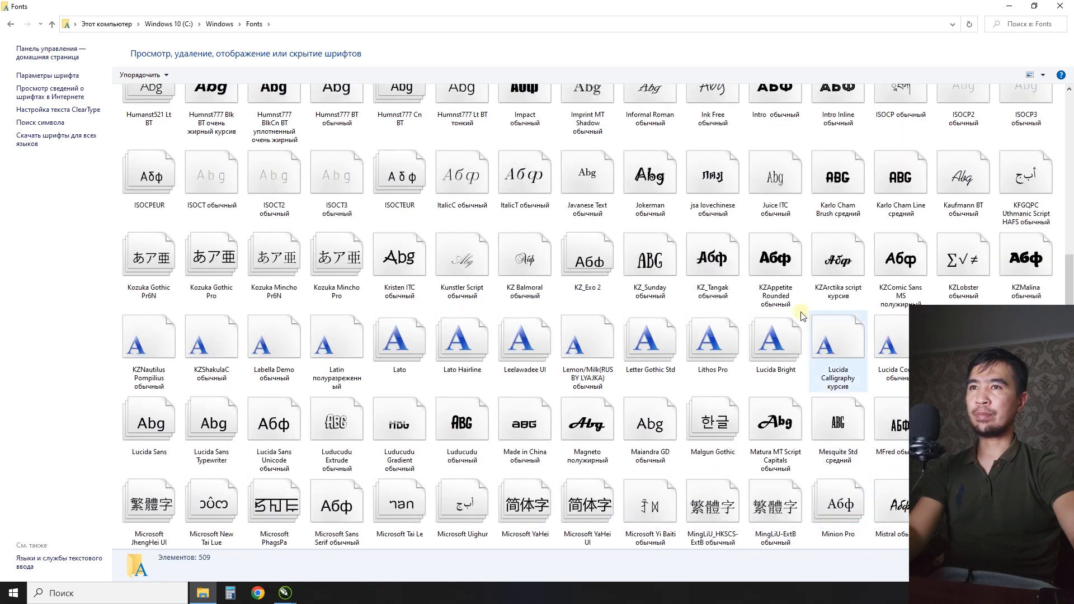
{"action": "double_click", "coordinate": [785, 271]}
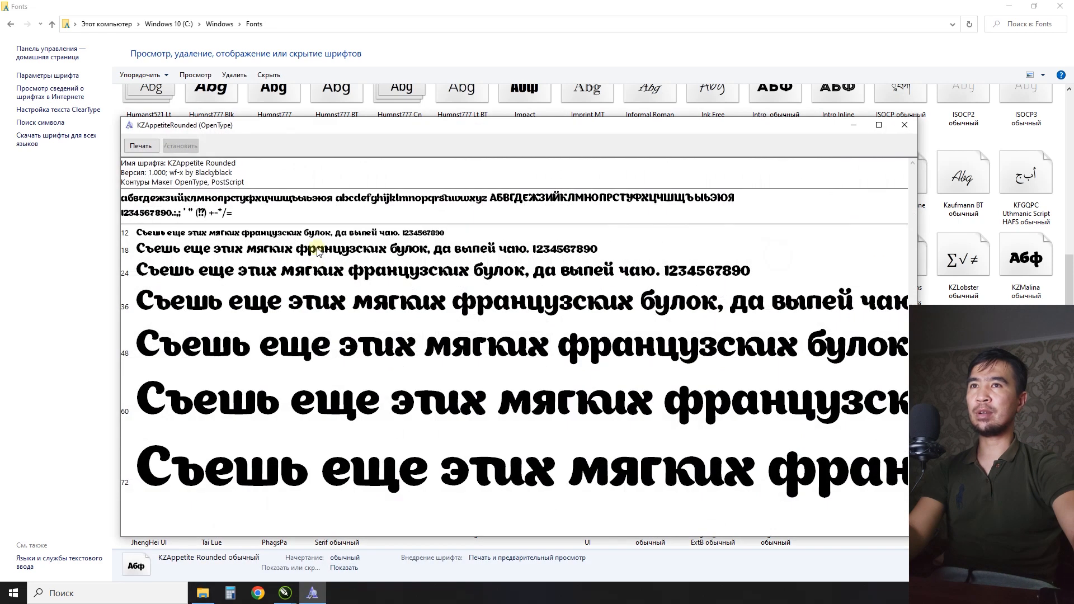
{"action": "left_click", "coordinate": [904, 124]}
{"action": "double_click", "coordinate": [958, 268]}
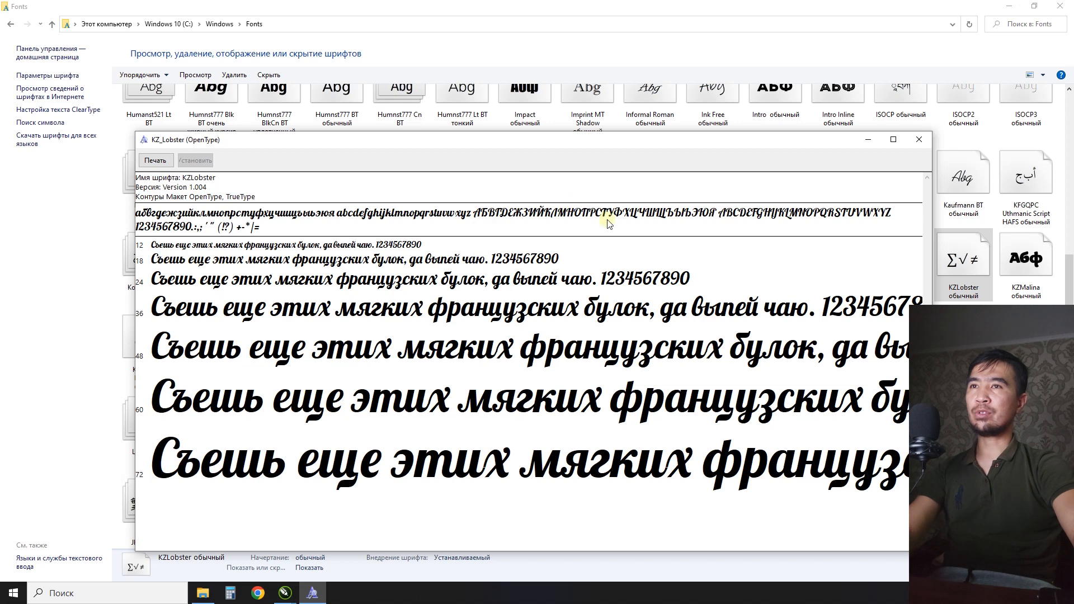
{"action": "left_click", "coordinate": [918, 140]}
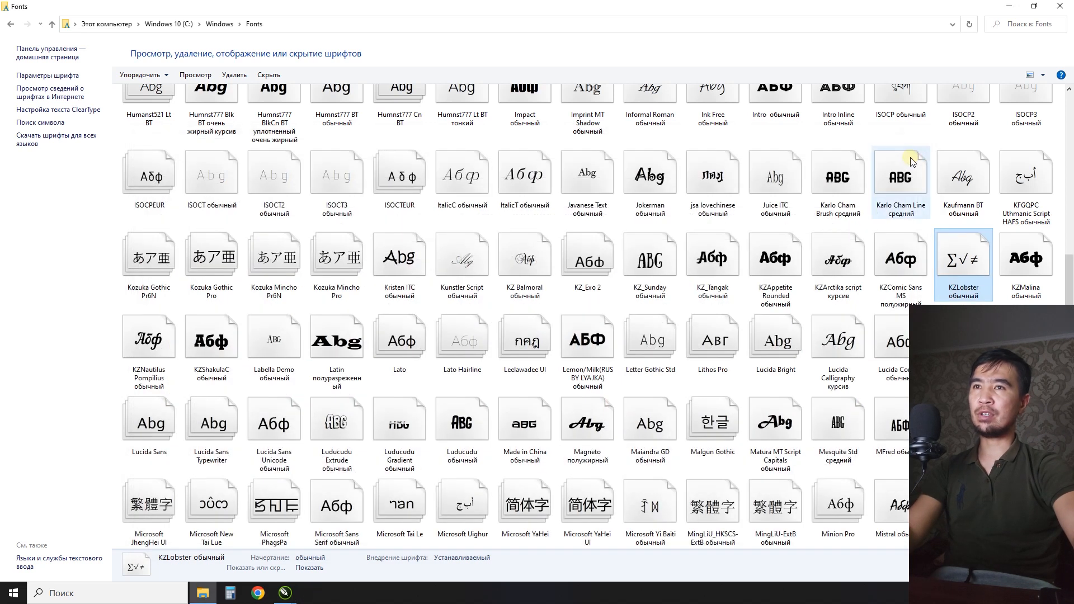
{"action": "double_click", "coordinate": [650, 257]}
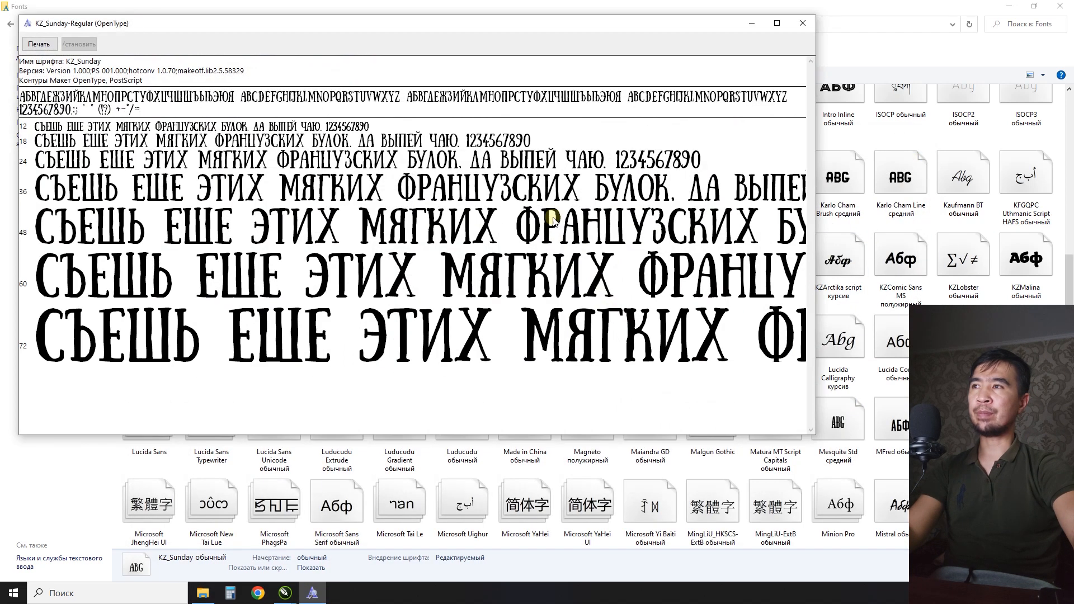
{"action": "left_click", "coordinate": [803, 23]}
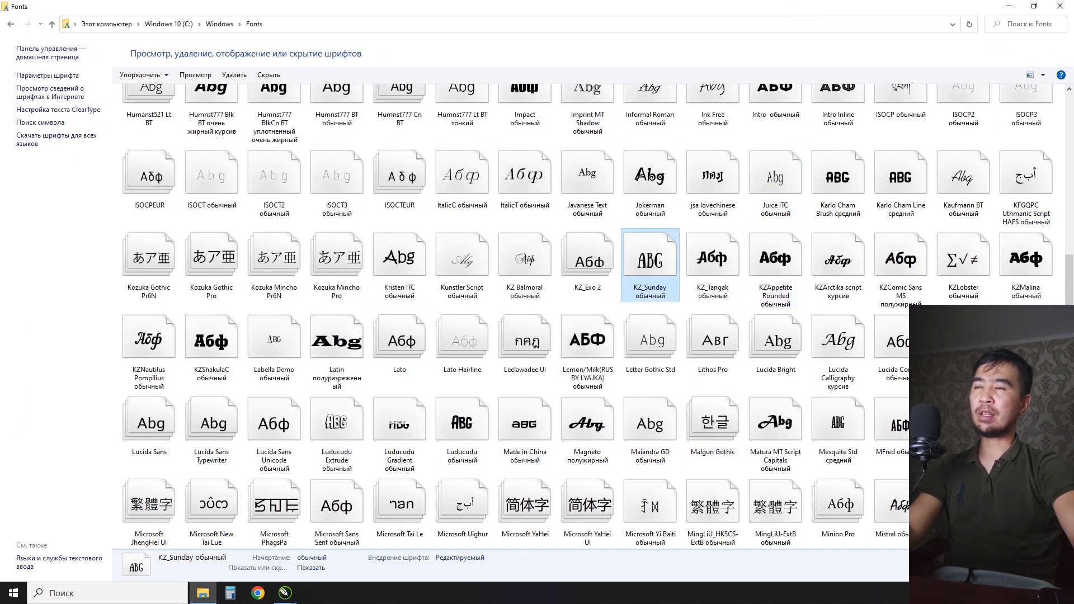
{"action": "left_click", "coordinate": [596, 244]}
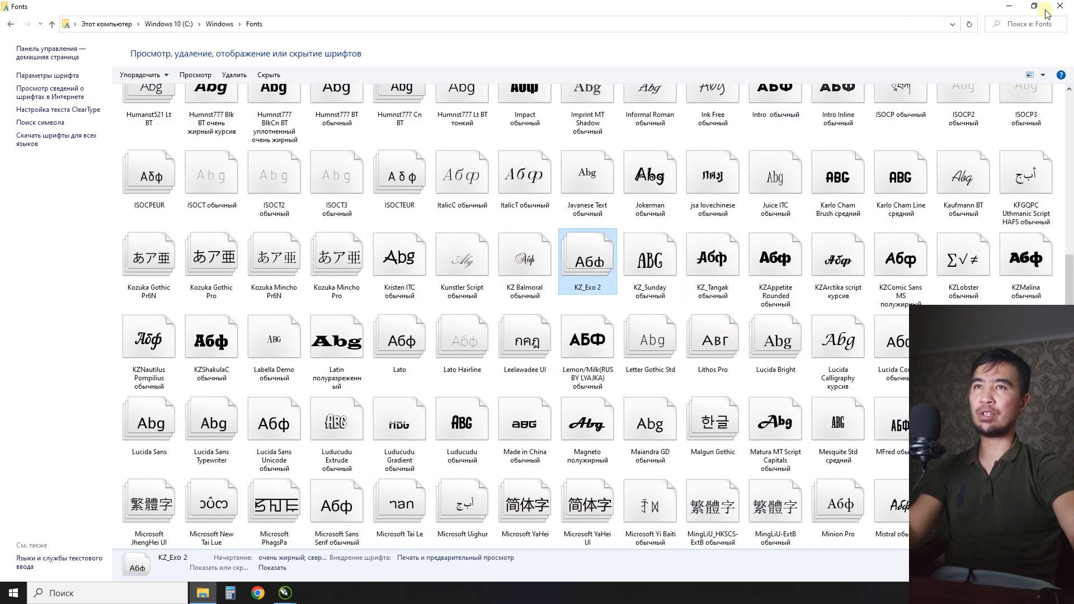
{"action": "left_click", "coordinate": [686, 386]}
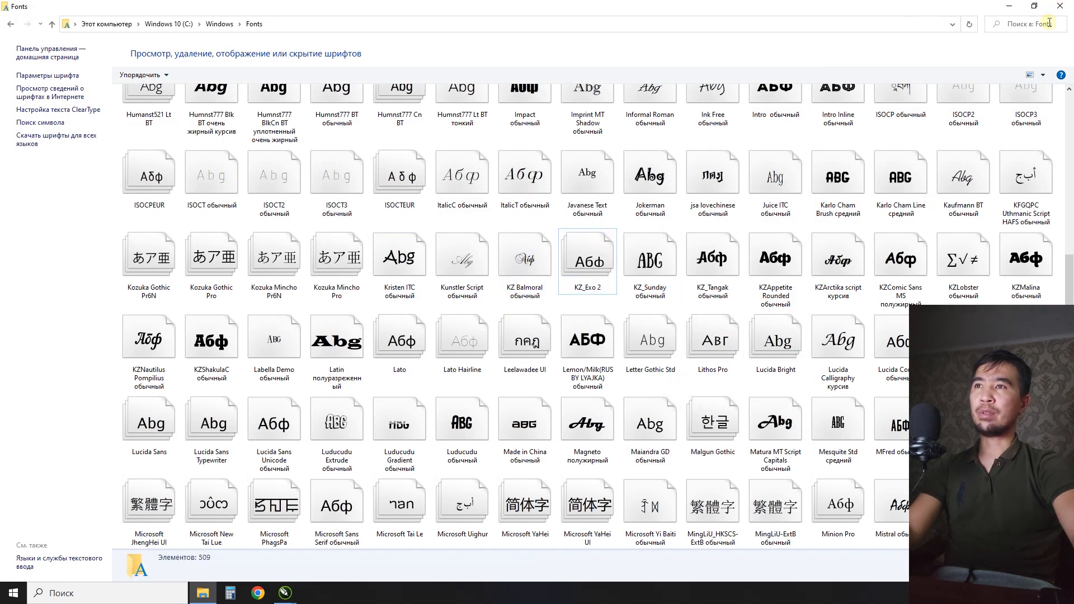
{"action": "left_click", "coordinate": [1060, 5]}
Step: Switch to the Безымянный-1 document in a maximized CorelDRAW window and draw a tall rectangle on its page
{"action": "scroll", "coordinate": [479, 257], "scroll_direction": "down", "scroll_amount": 5}
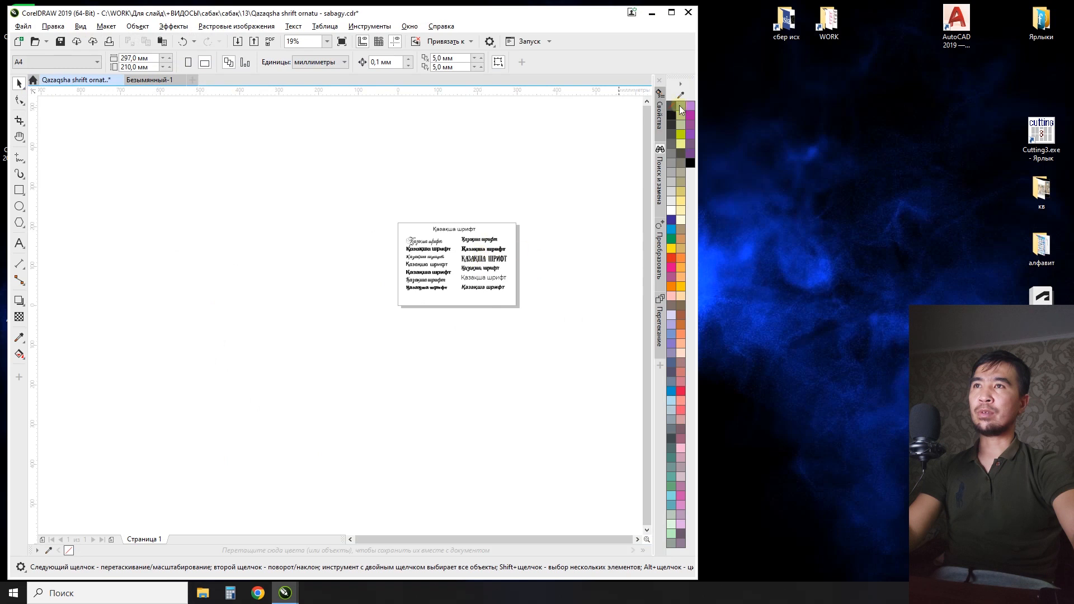
{"action": "left_click", "coordinate": [673, 14]}
{"action": "left_click", "coordinate": [139, 71]}
{"action": "left_click", "coordinate": [9, 180]}
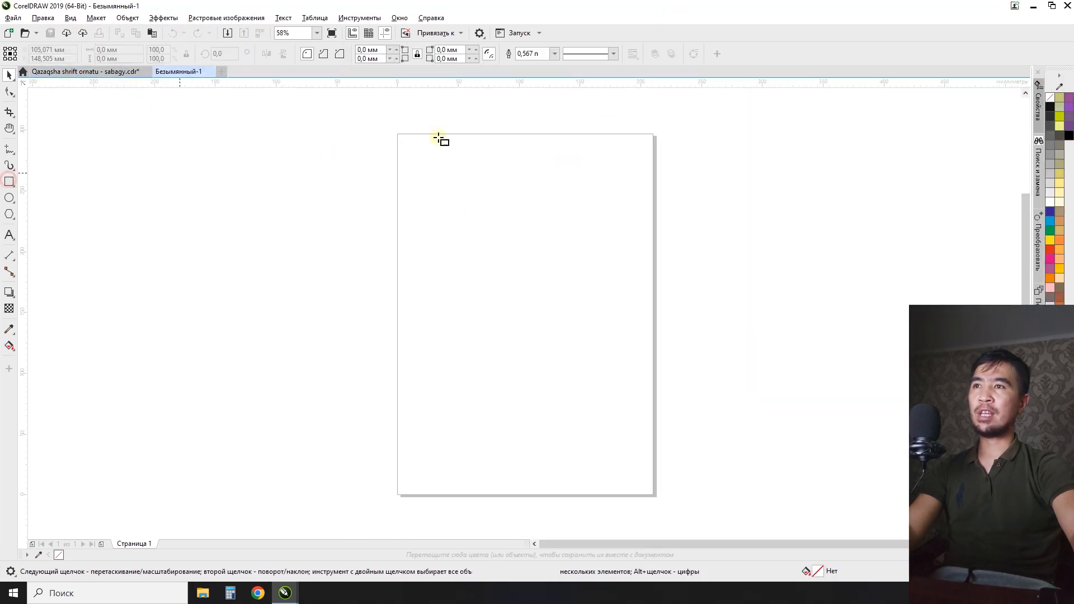
{"action": "left_click_drag", "start_coordinate": [474, 148], "coordinate": [622, 418]}
{"action": "key", "text": "F8"}
{"action": "left_click", "coordinate": [8, 75]}
{"action": "left_click", "coordinate": [151, 209]}
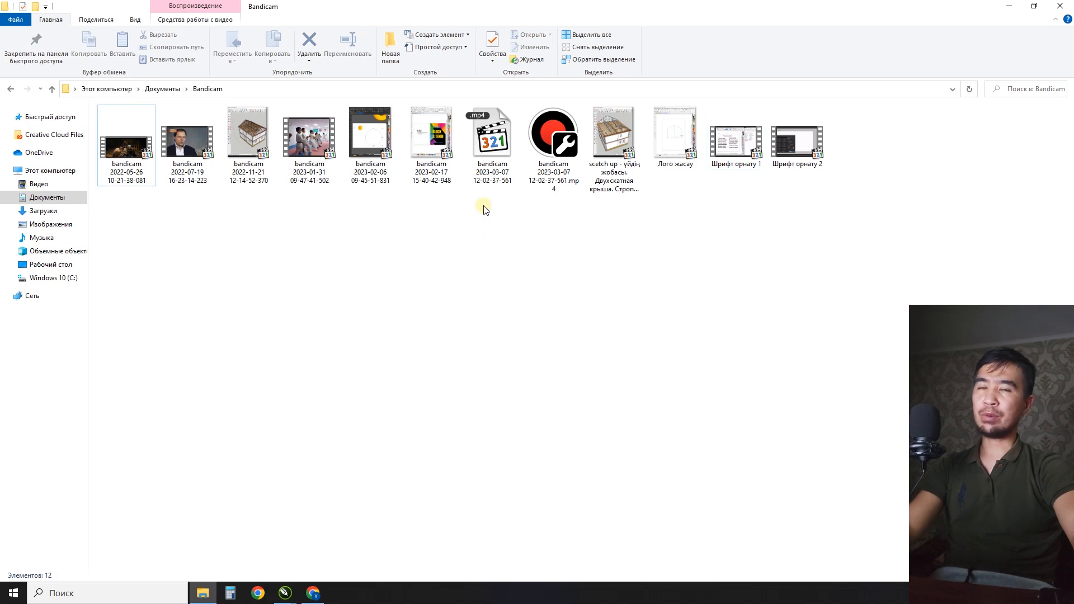
Step: Go up from the Bandicam folder to Documents and reopen the Bandicam folder
{"action": "key", "text": "F4"}
{"action": "key", "text": "Escape"}
{"action": "key", "text": "Escape"}
{"action": "left_click", "coordinate": [175, 91]}
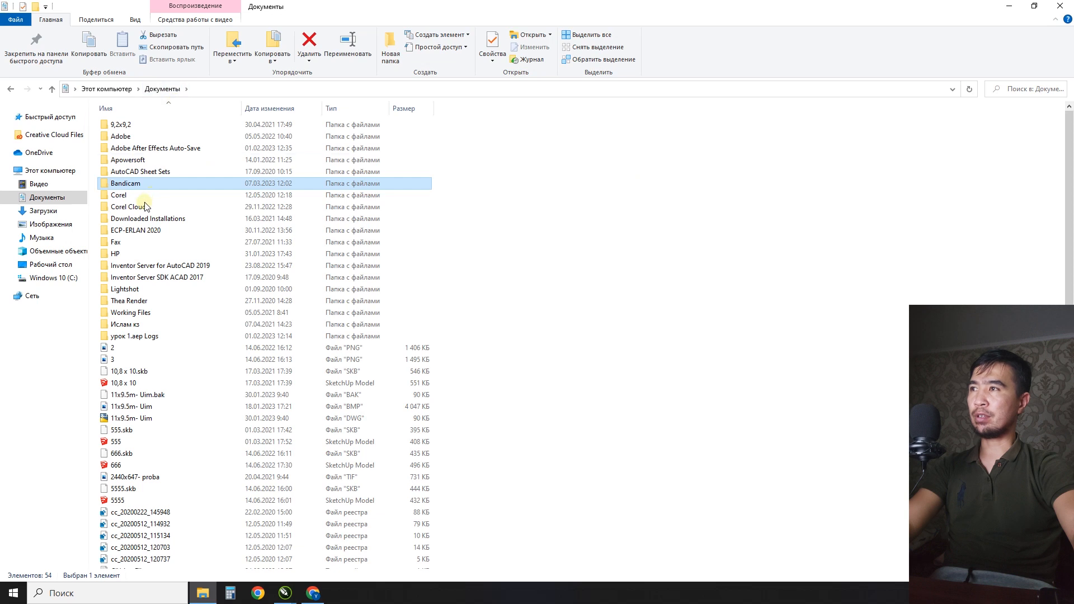
{"action": "double_click", "coordinate": [126, 183]}
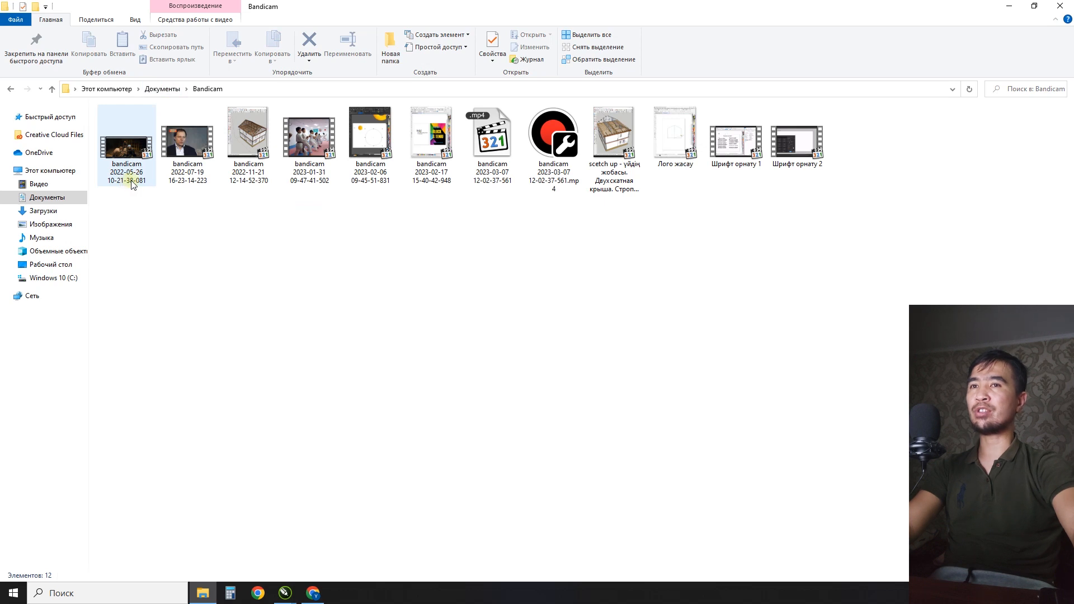
{"action": "left_click", "coordinate": [327, 274]}
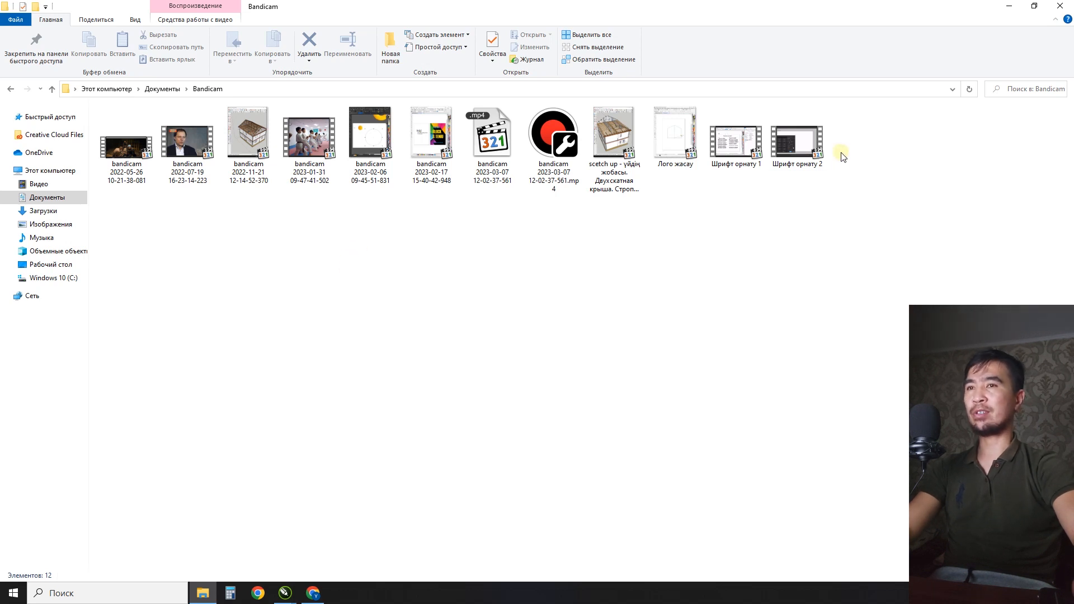
{"action": "double_click", "coordinate": [488, 148]}
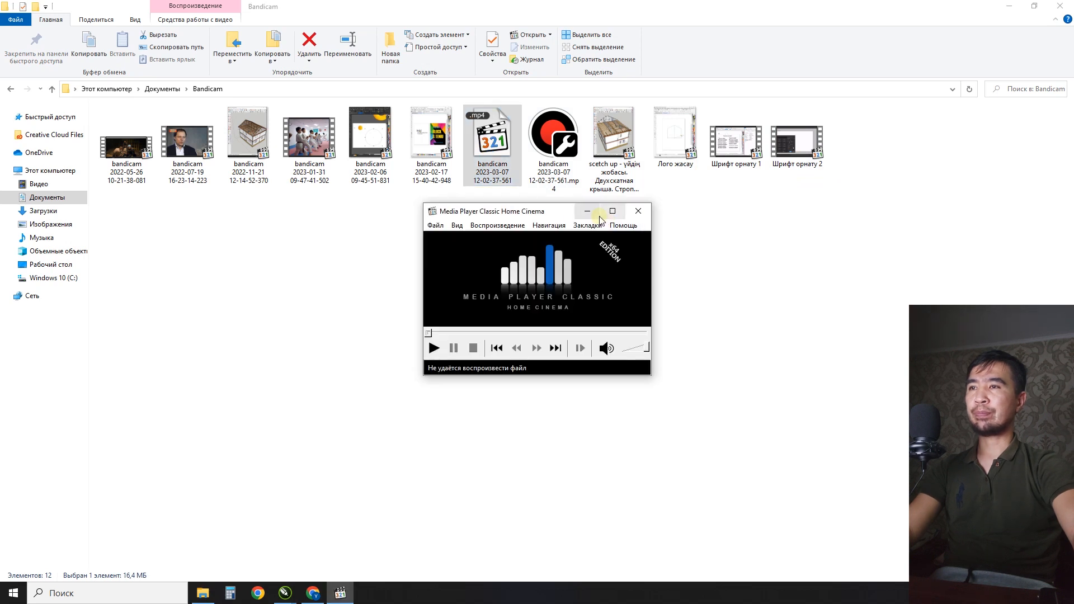
{"action": "left_click", "coordinate": [636, 214]}
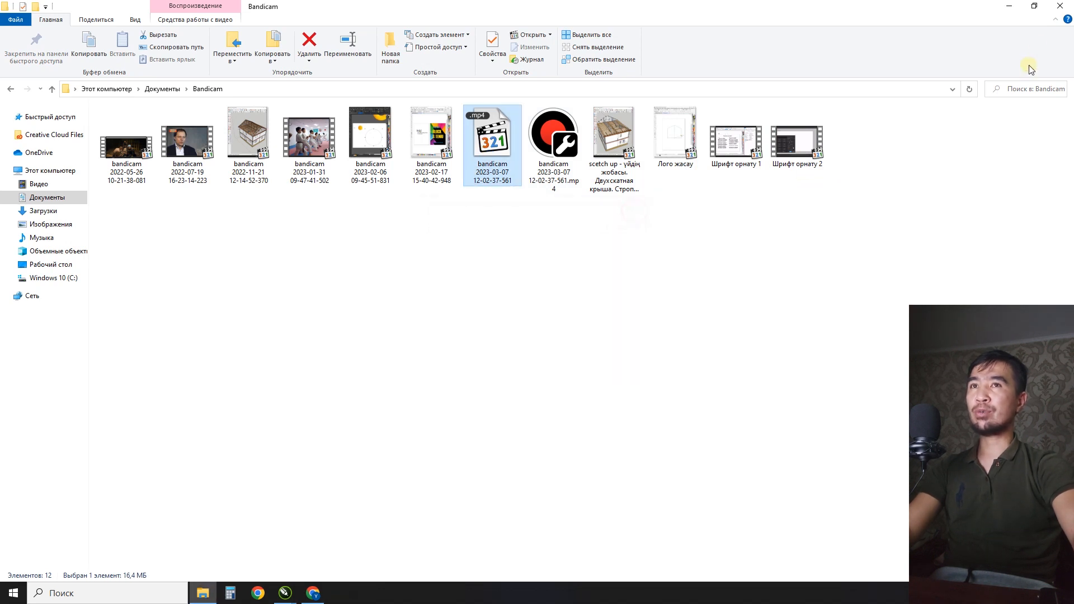